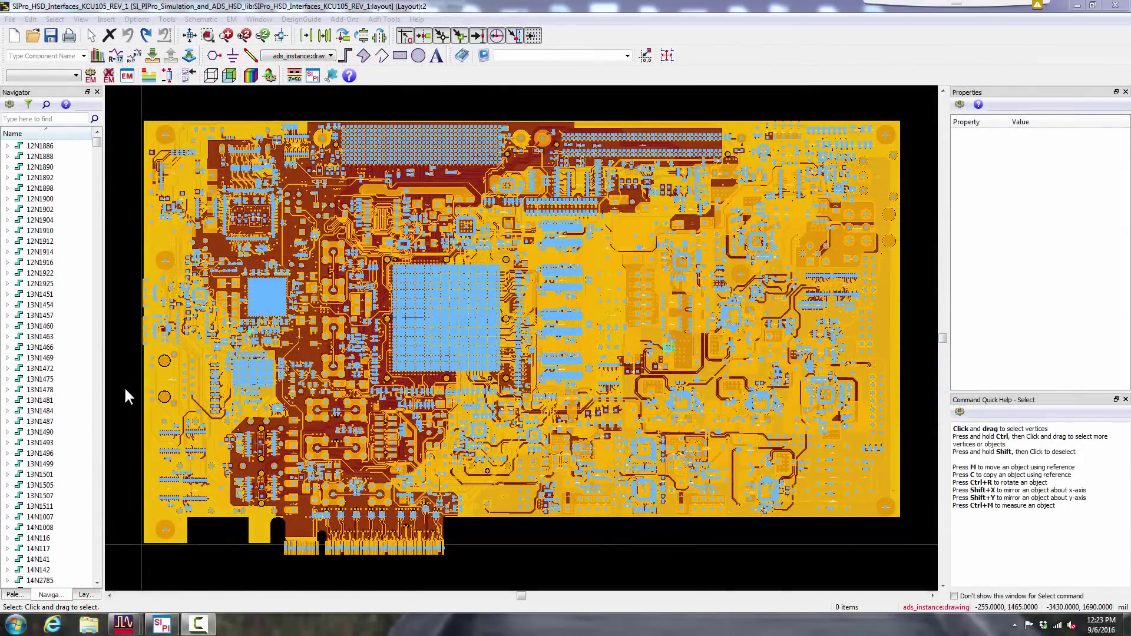
Review the available board import file types, then cancel without importing.
left_click(10, 19)
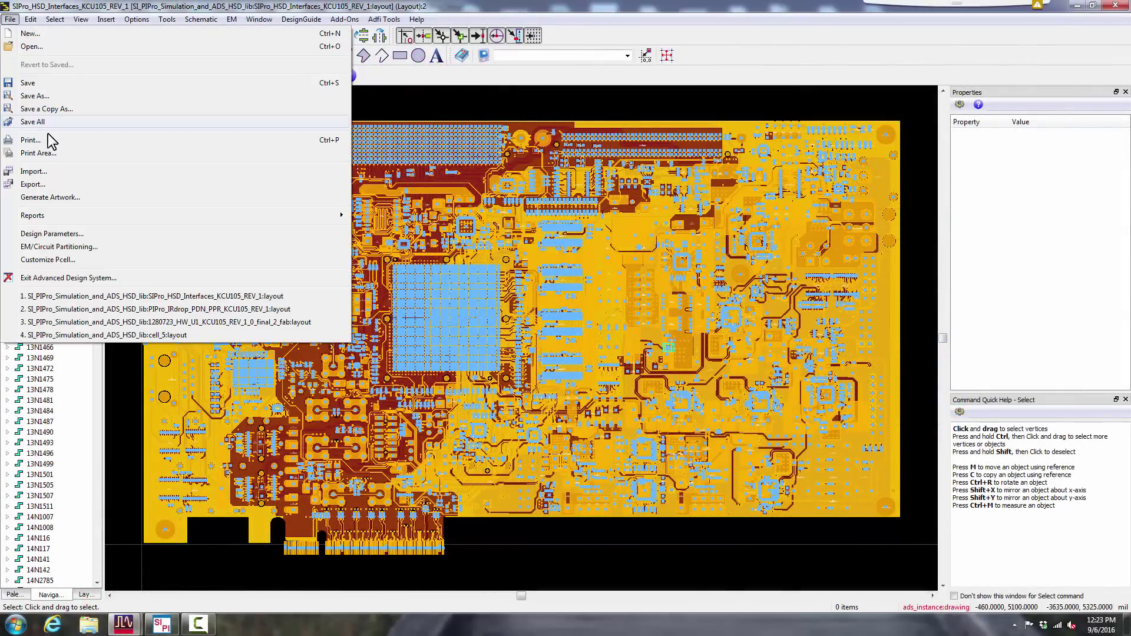
left_click(36, 171)
left_click(531, 267)
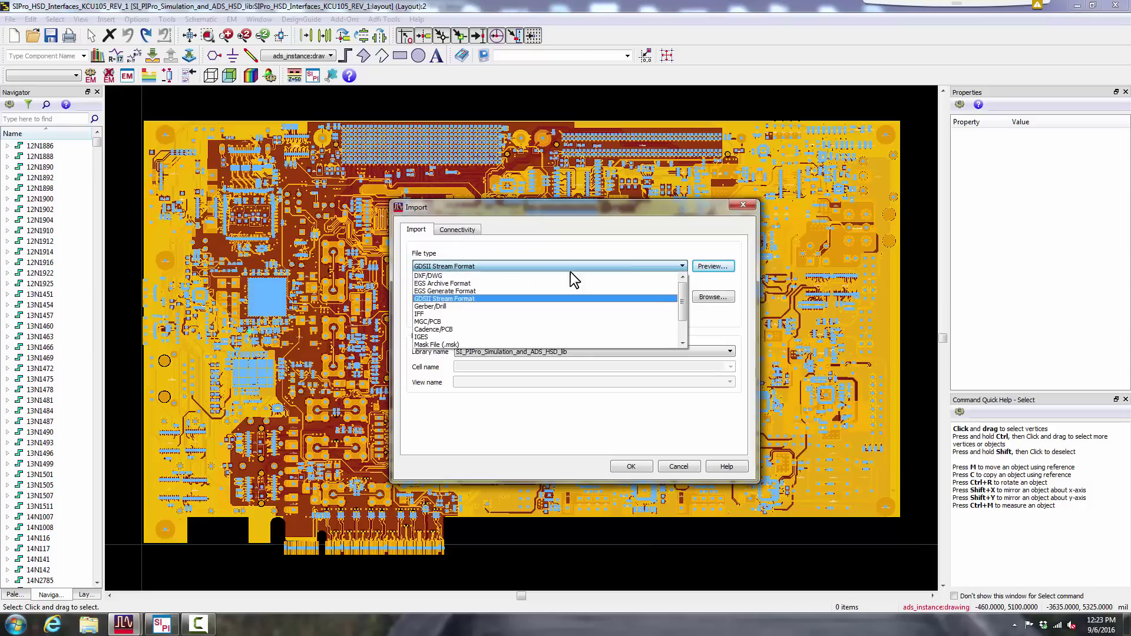
left_click_drag(682, 298, 686, 346)
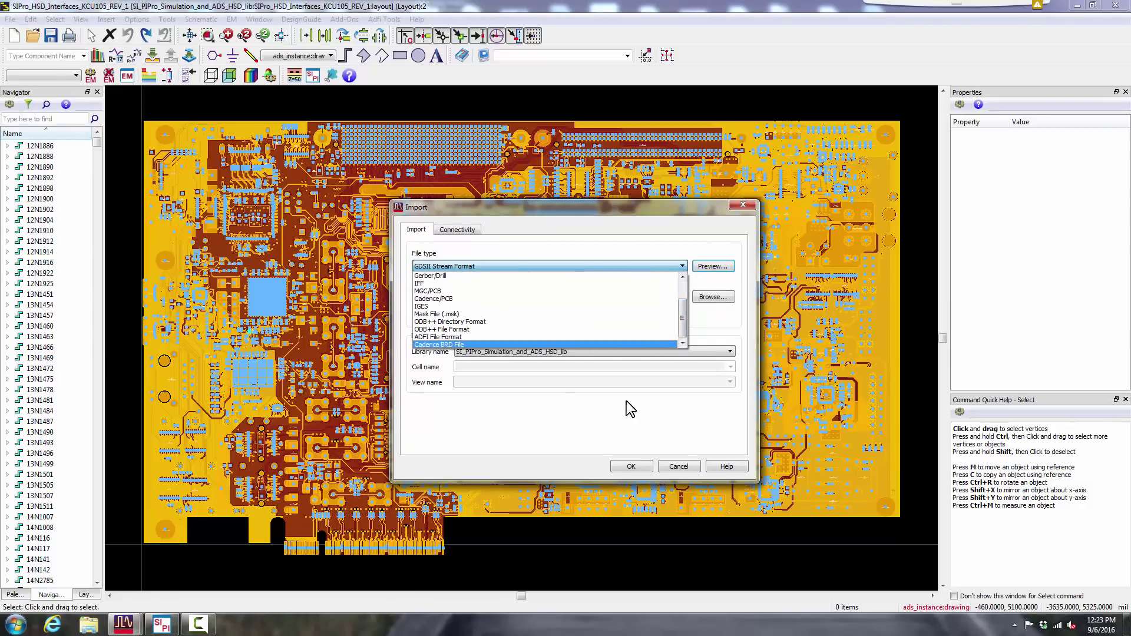
left_click(679, 466)
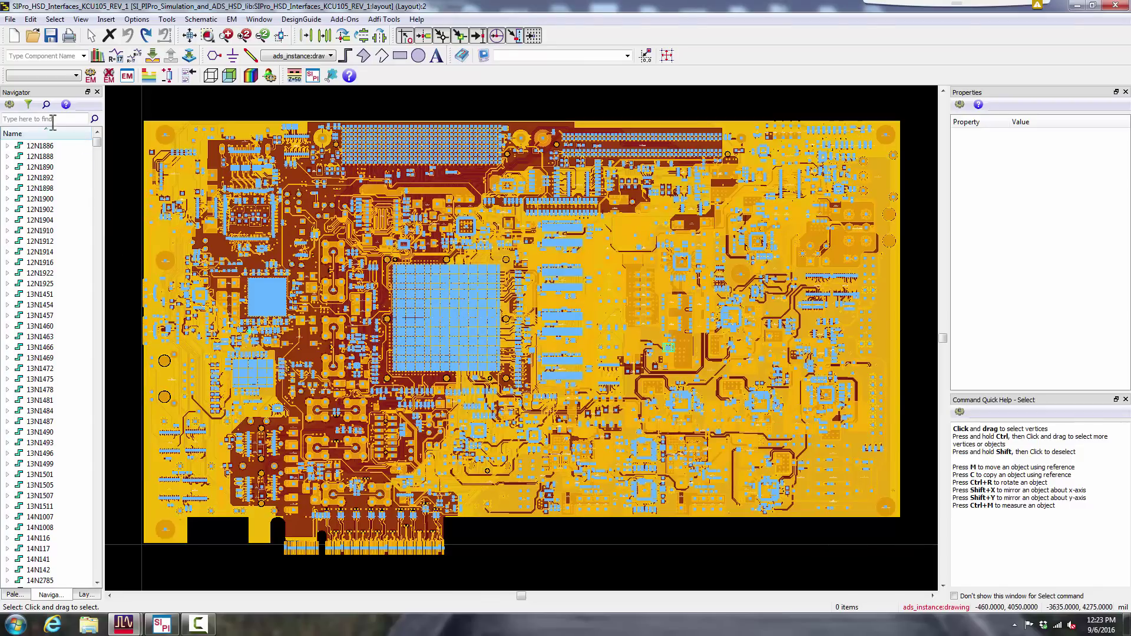
Filter nets to PCIE, select the TX nets, and leave PCIE_TX7_P at 5.75 width.
left_click(53, 119)
type("PCIE")
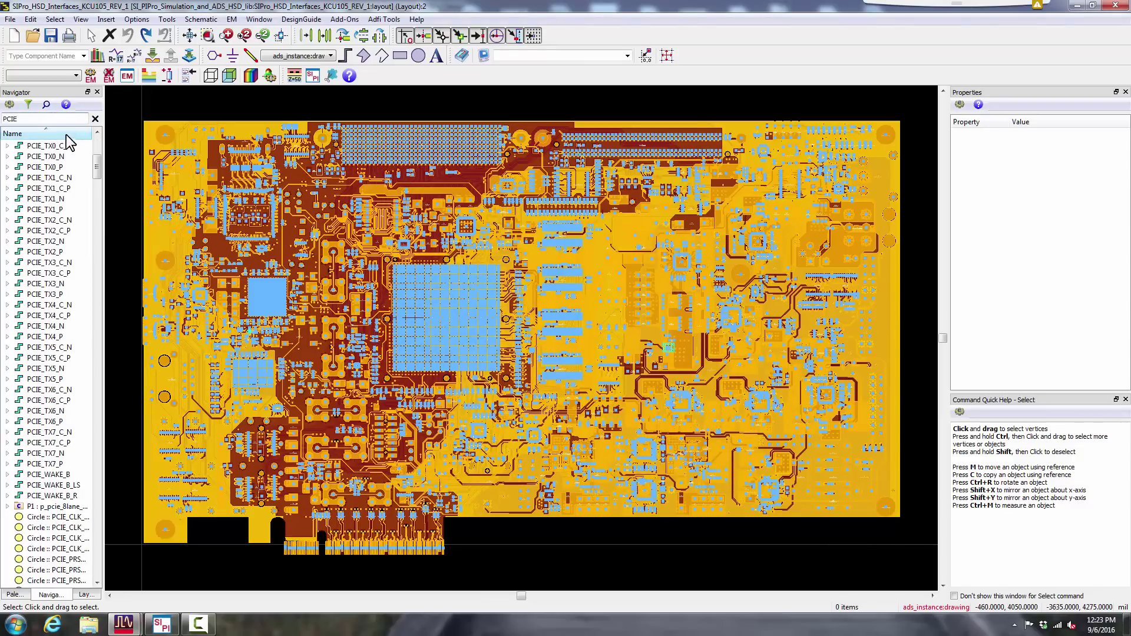
scroll(100, 174, "down", 1)
scroll(100, 174, "down", 3)
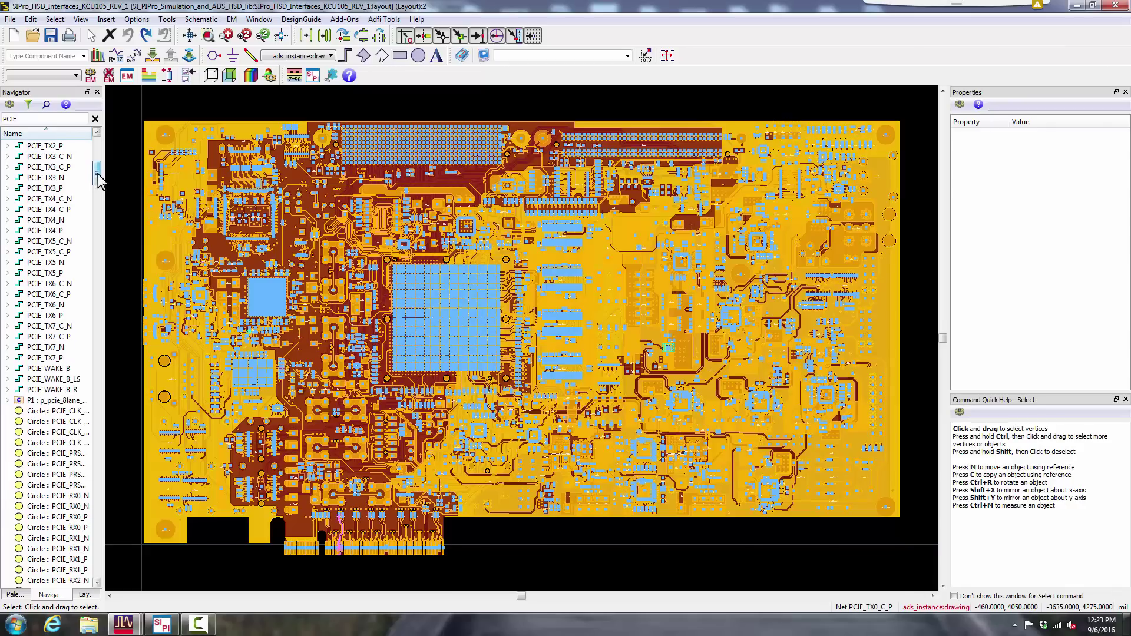
left_click(55, 357, "shift")
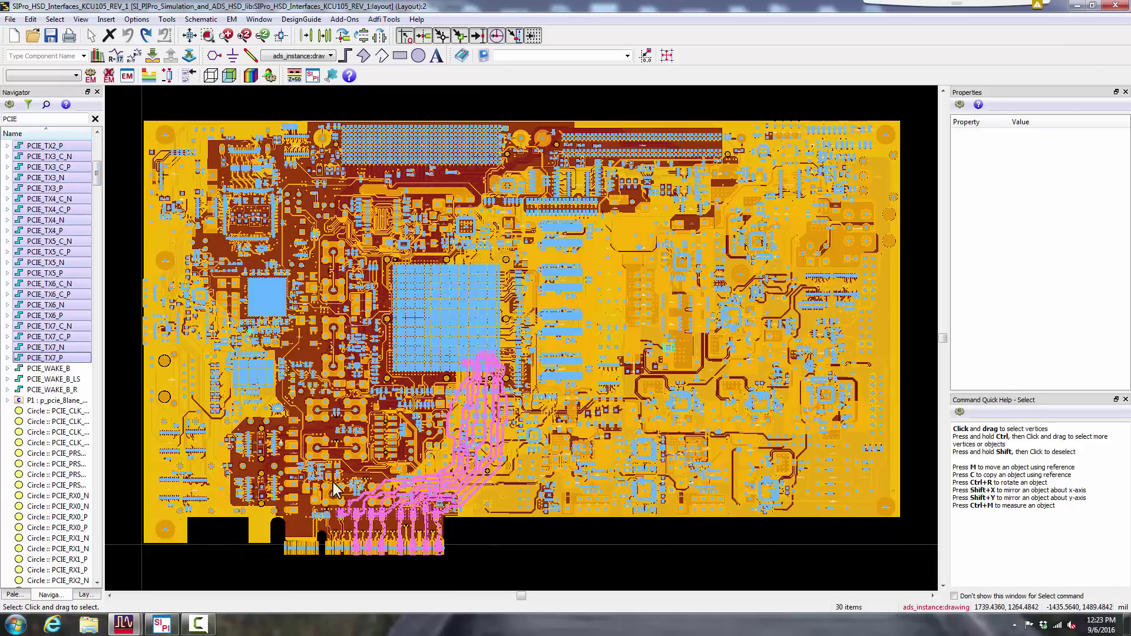
scroll(492, 548, "up", 1)
scroll(505, 439, "up", 1)
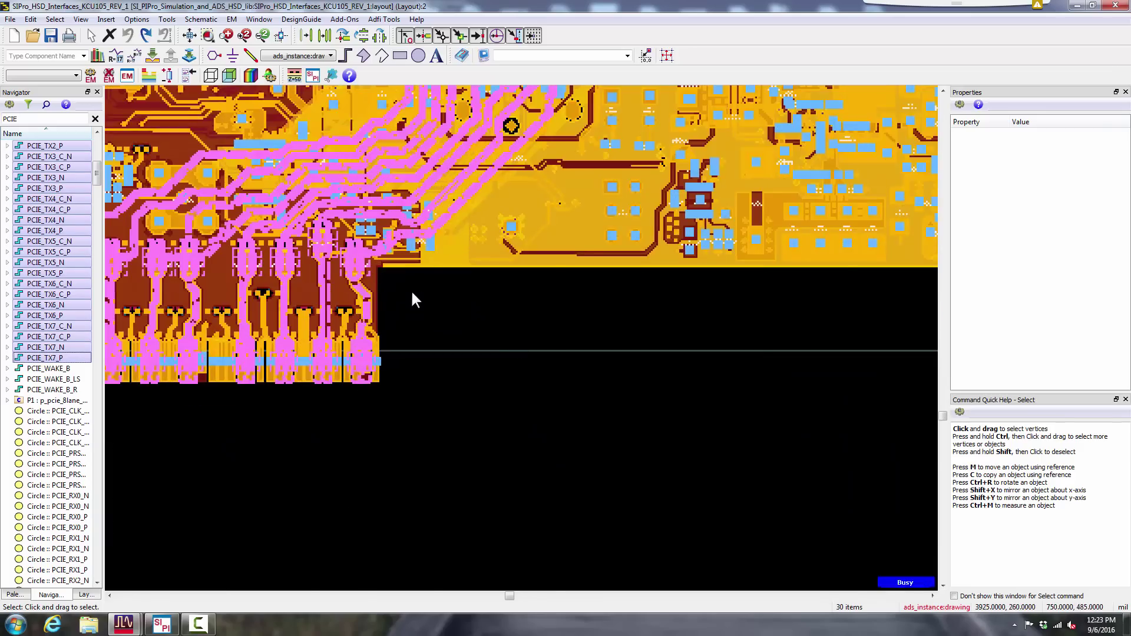
scroll(504, 332, "up", 1)
scroll(509, 333, "up", 1)
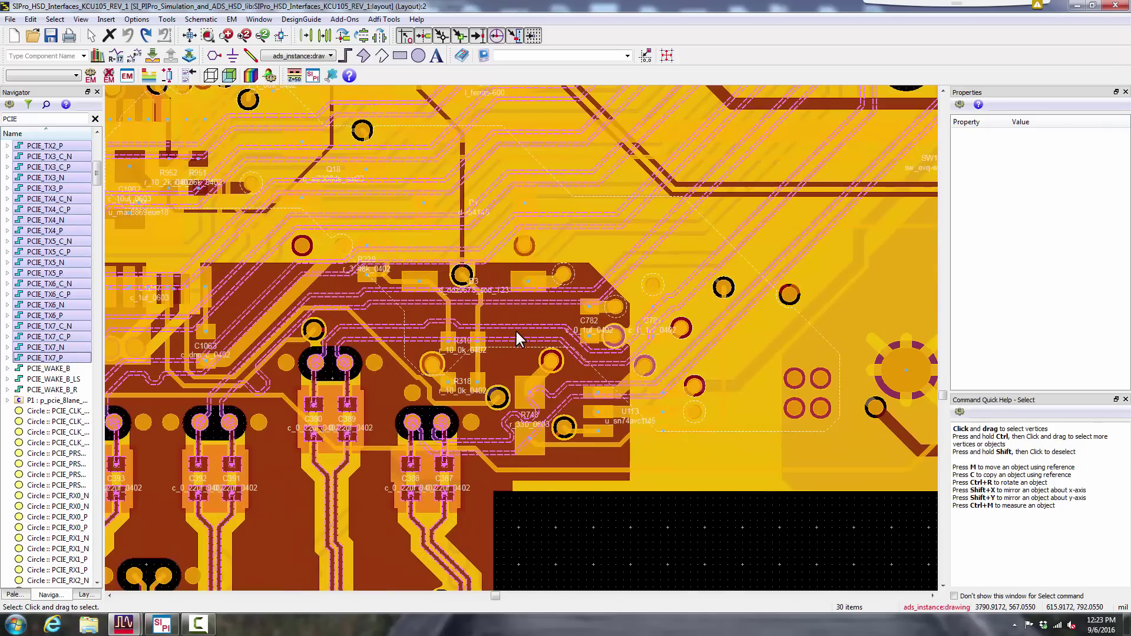
scroll(516, 351, "up", 1)
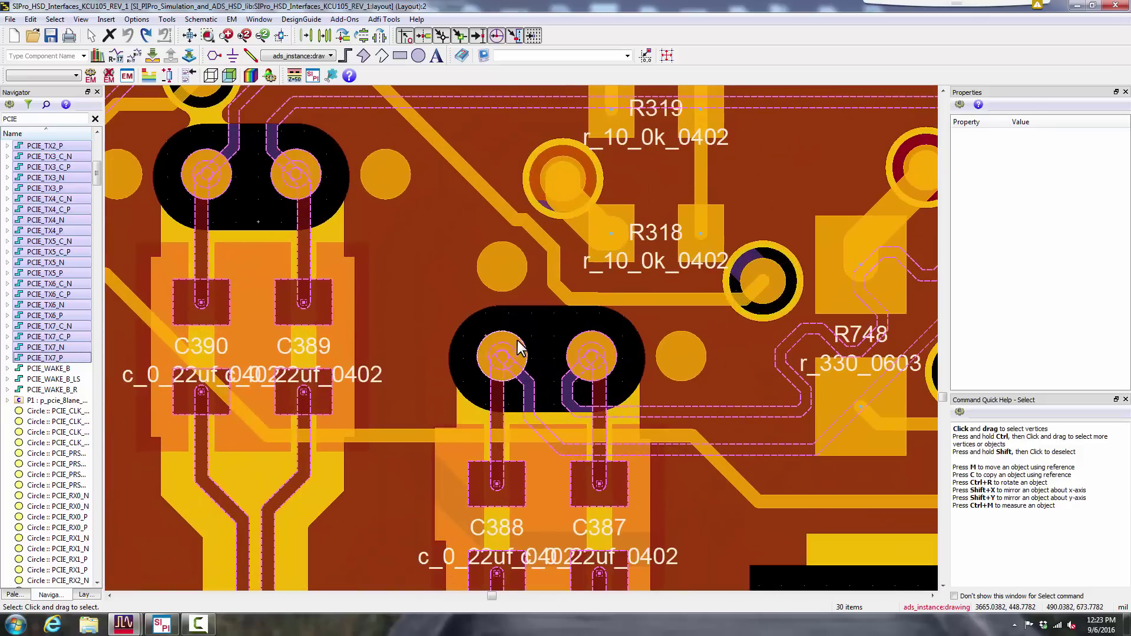
left_click(541, 352)
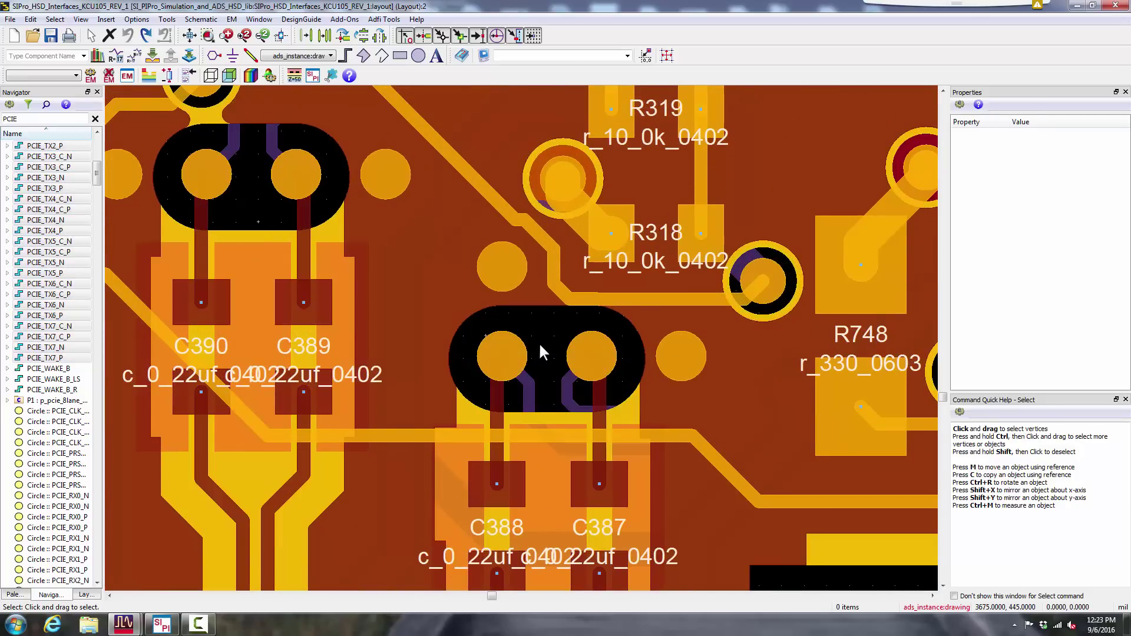
left_click(492, 390)
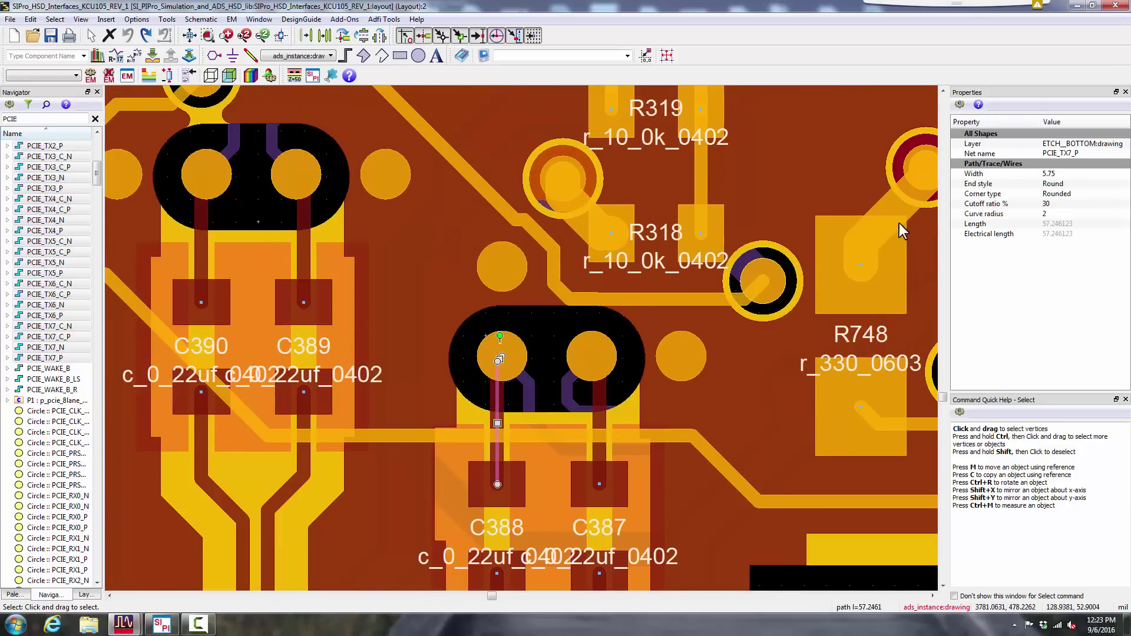
left_click(1052, 174)
type("15")
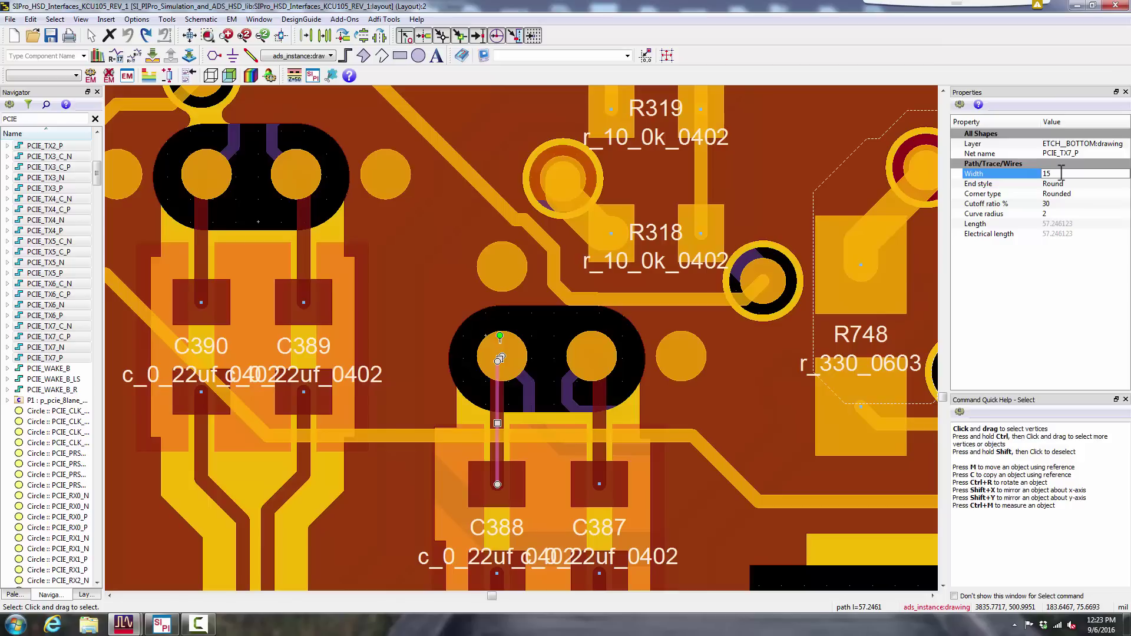
key("Escape")
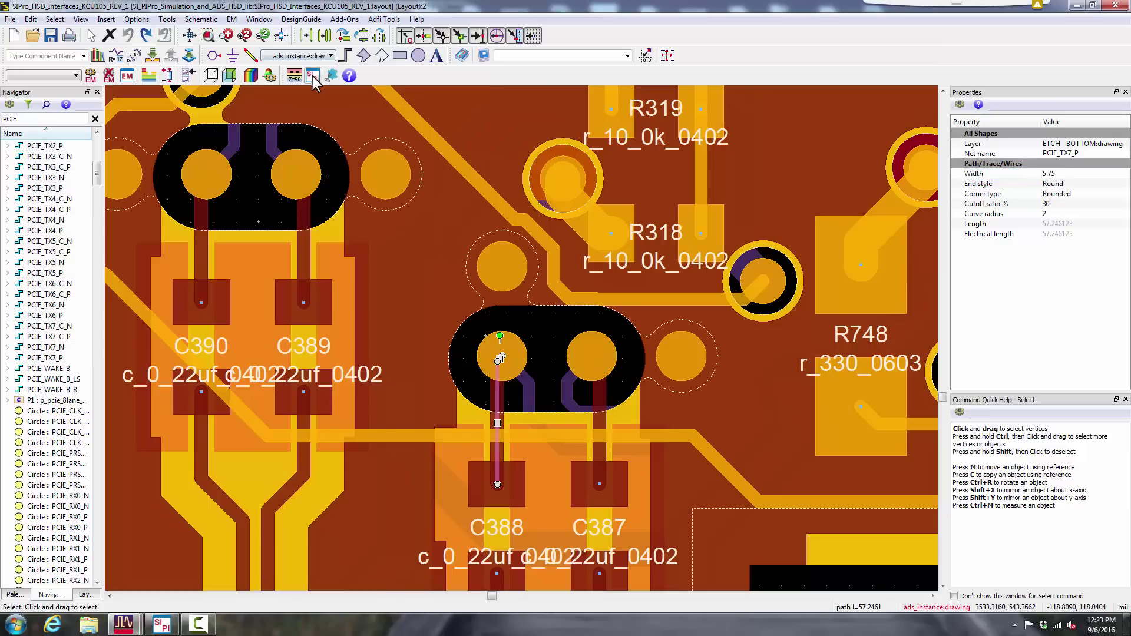
Open the board in SIPro/PIPro and filter its net list to the PCIE nets.
left_click(312, 76)
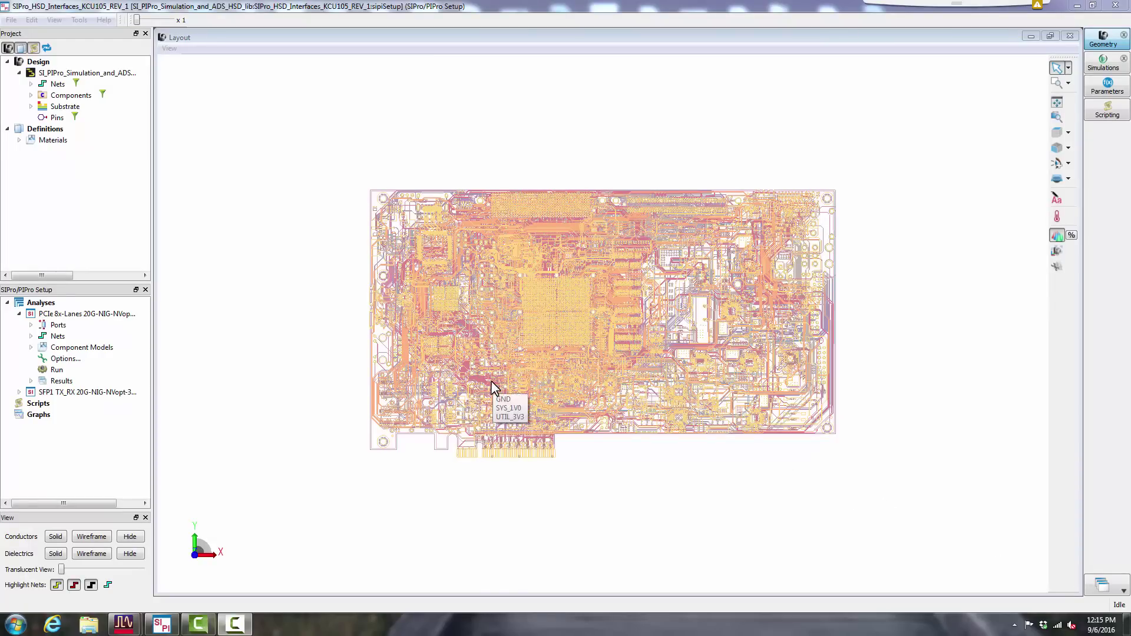
mouse_move(493, 380)
left_mouse_down()
mouse_move(669, 169)
mouse_move(493, 371)
left_mouse_up()
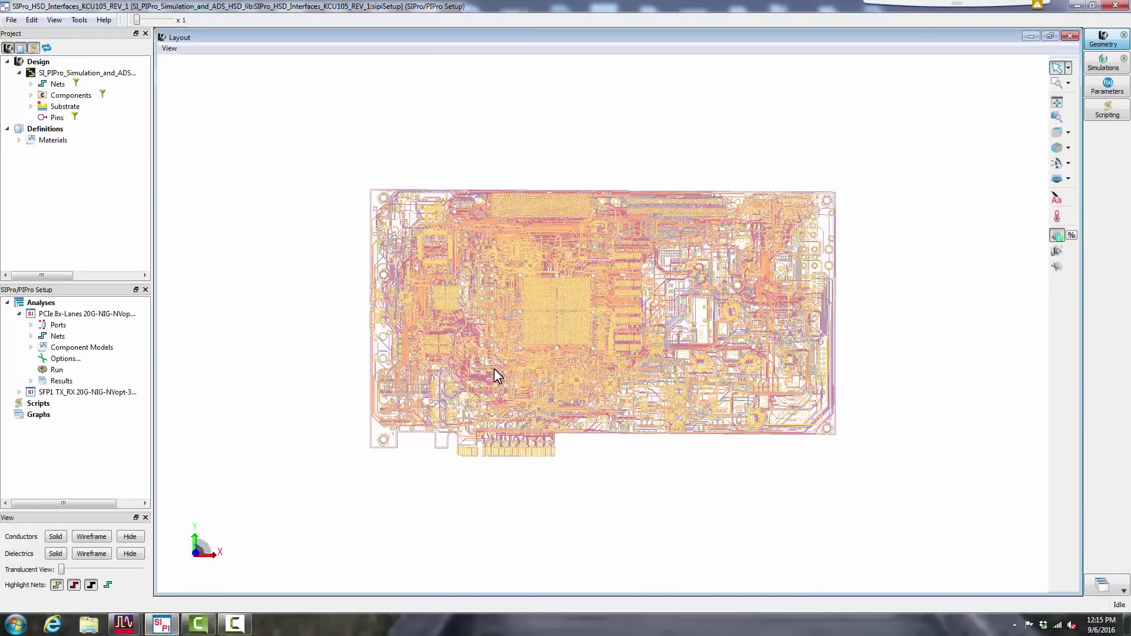
left_click(31, 83)
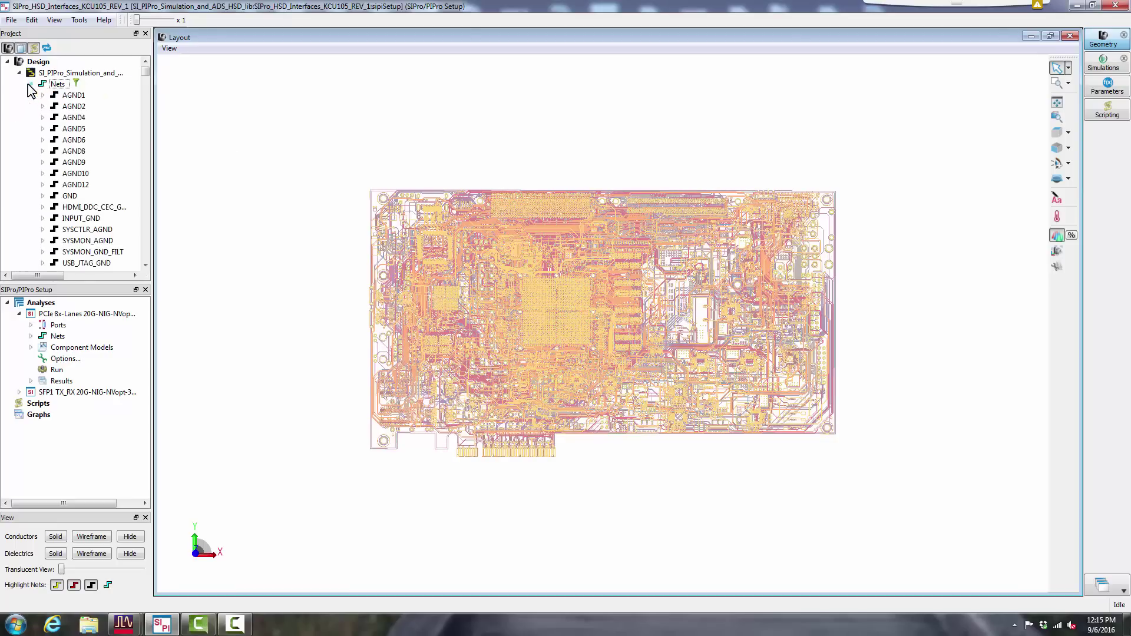
left_click(77, 83)
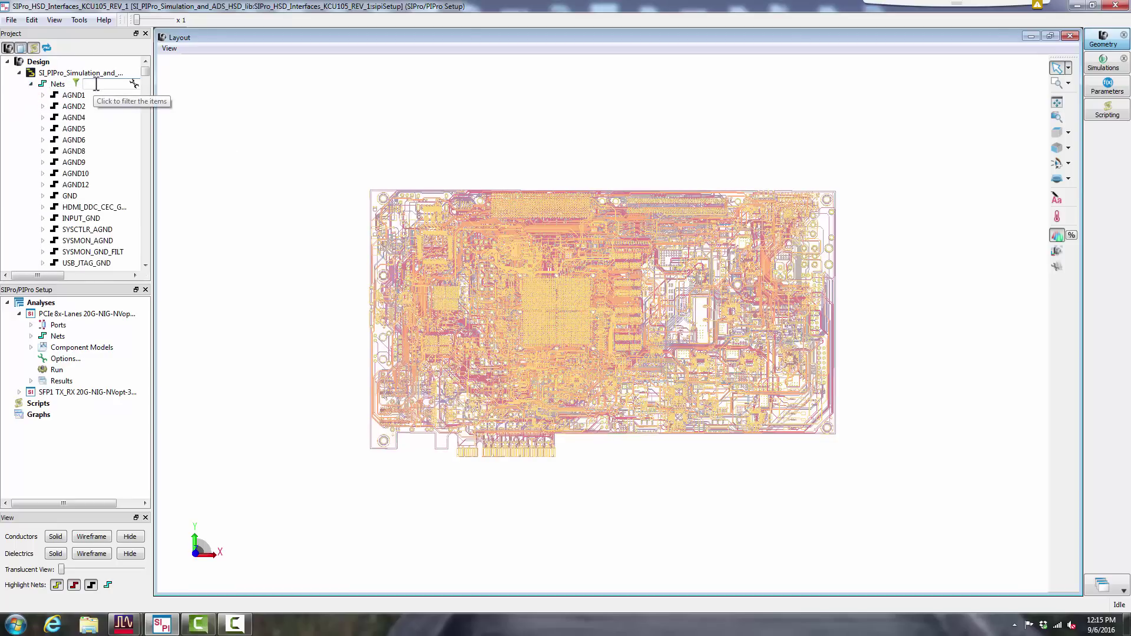
type("pci")
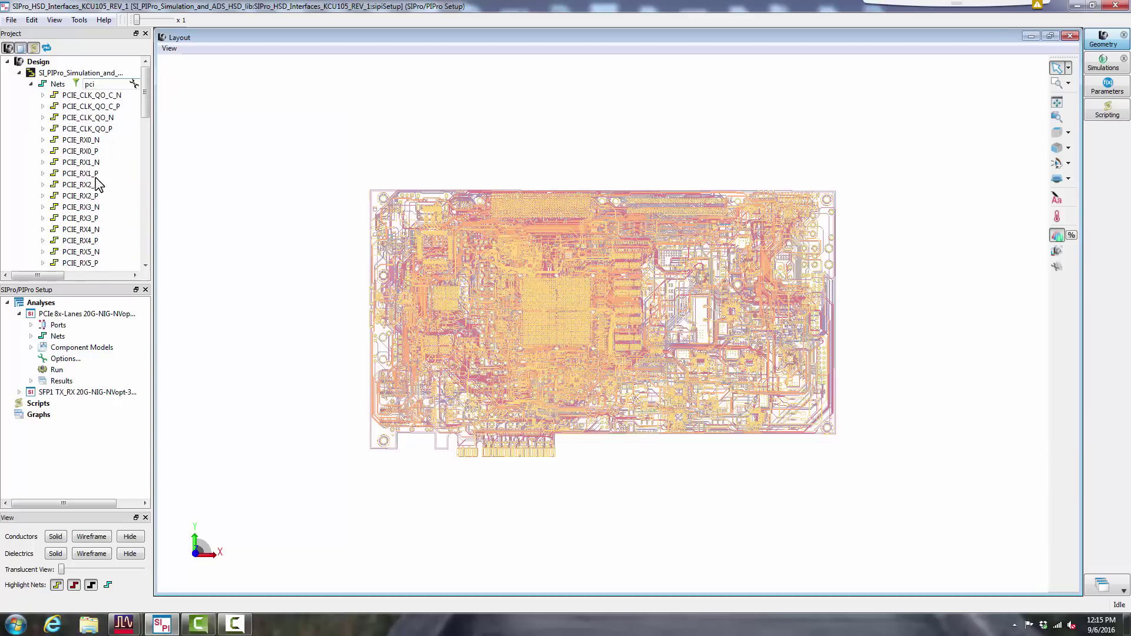
left_click(96, 97)
scroll(148, 105, "down", 1)
left_click_drag(148, 105, 147, 222)
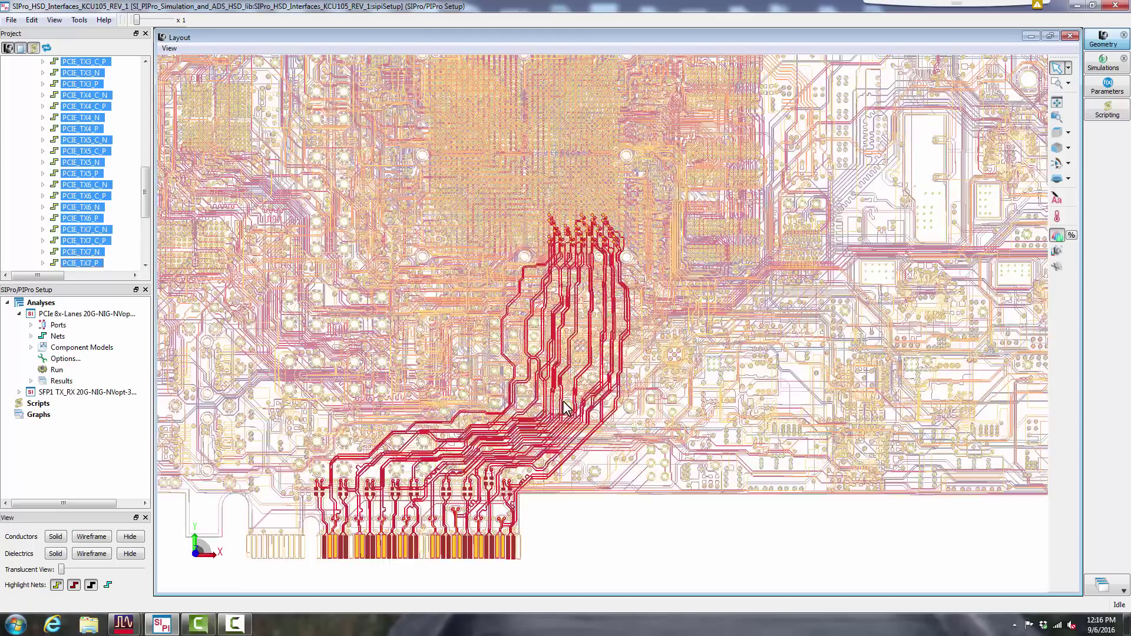
Show only the selected PCIe traces, tilted in 3D to inspect pads and vias.
left_click(130, 537)
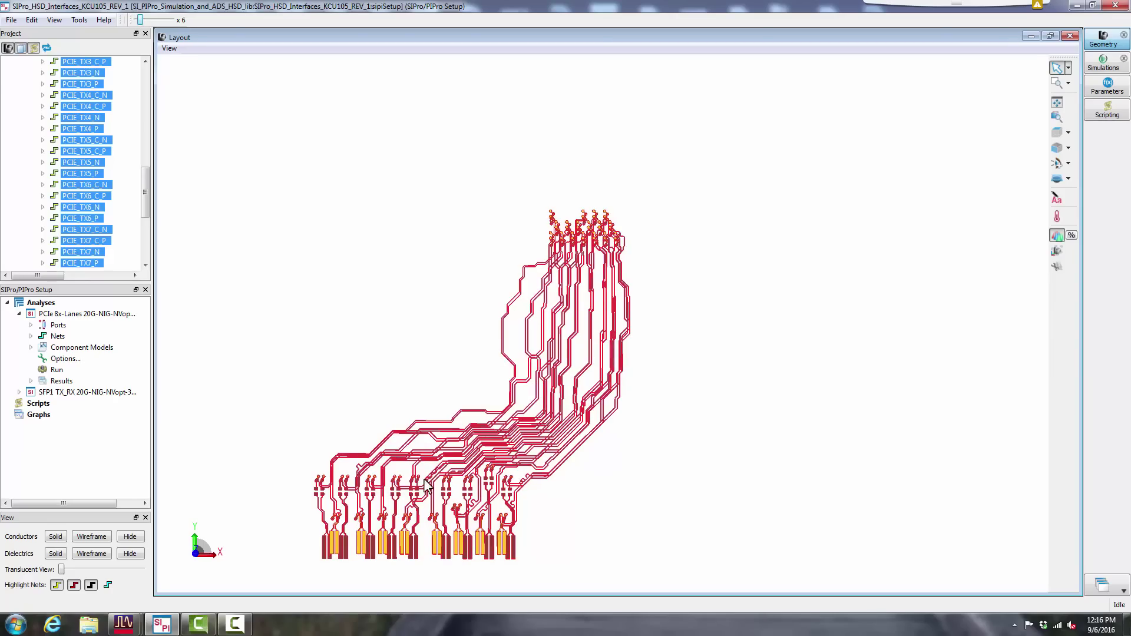
mouse_move(446, 528)
left_mouse_down()
mouse_move(370, 424)
mouse_move(373, 294)
left_mouse_up()
scroll(373, 295, "up", 3)
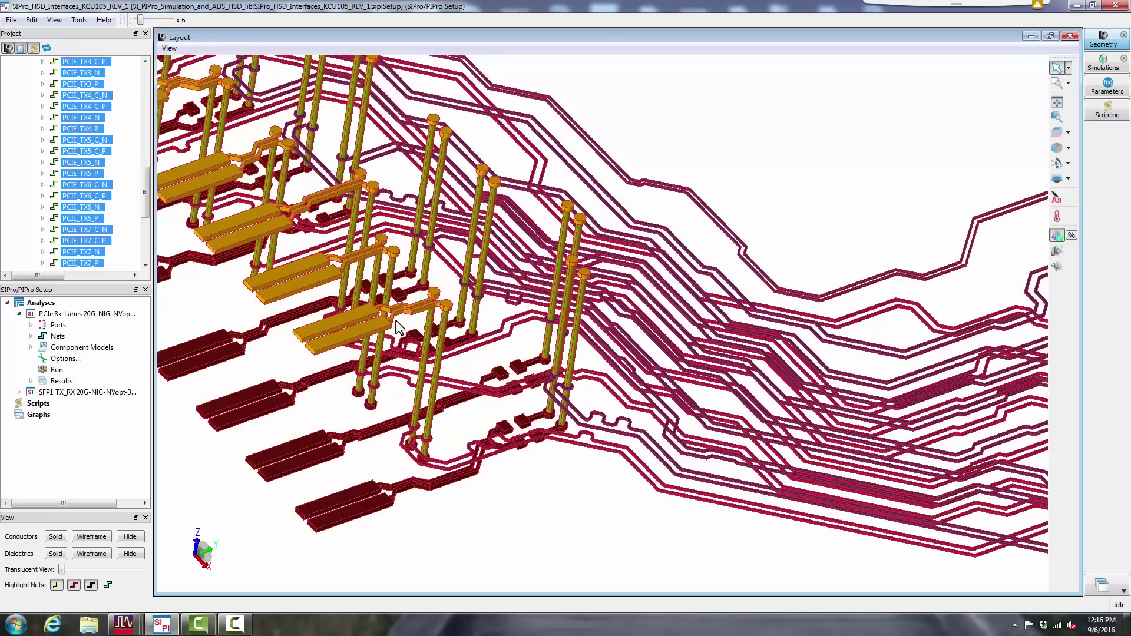
scroll(371, 312, "up", 3)
left_click_drag(301, 303, 365, 364)
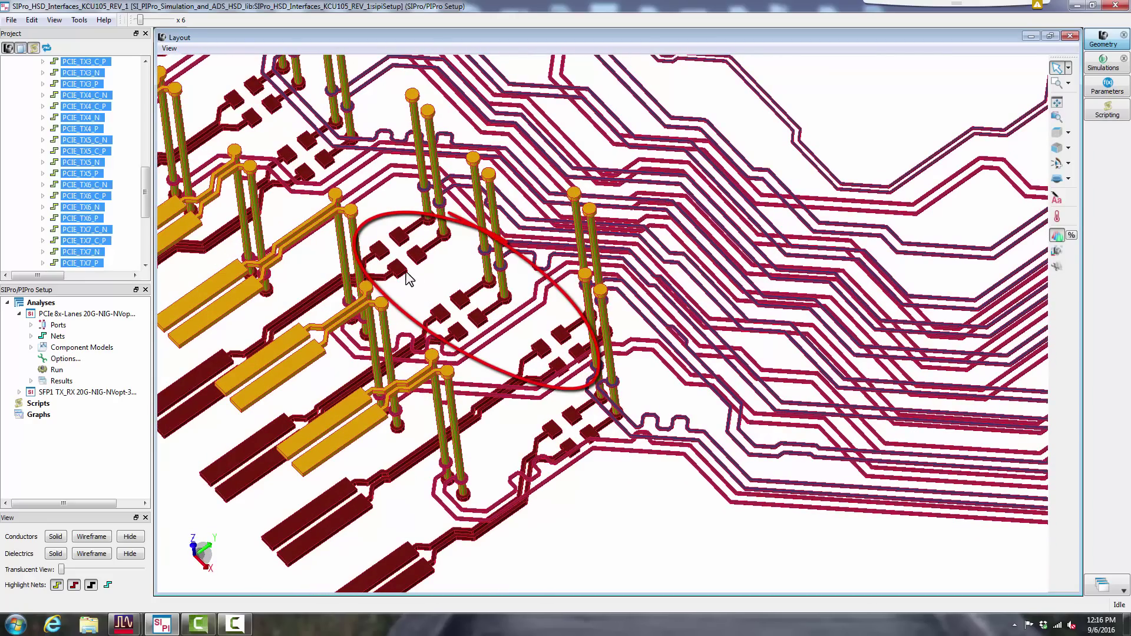
Select all PCIe analysis nets and open Create Ports, enlarging the connected-components settings.
right_click(79, 130)
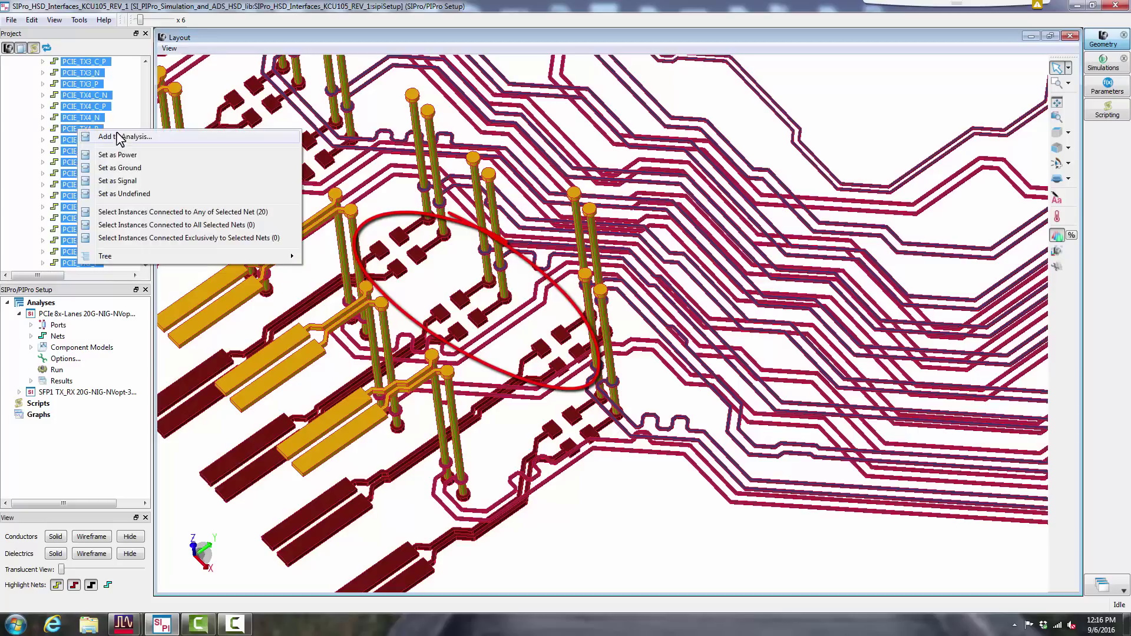
left_click(31, 336)
left_click(116, 359)
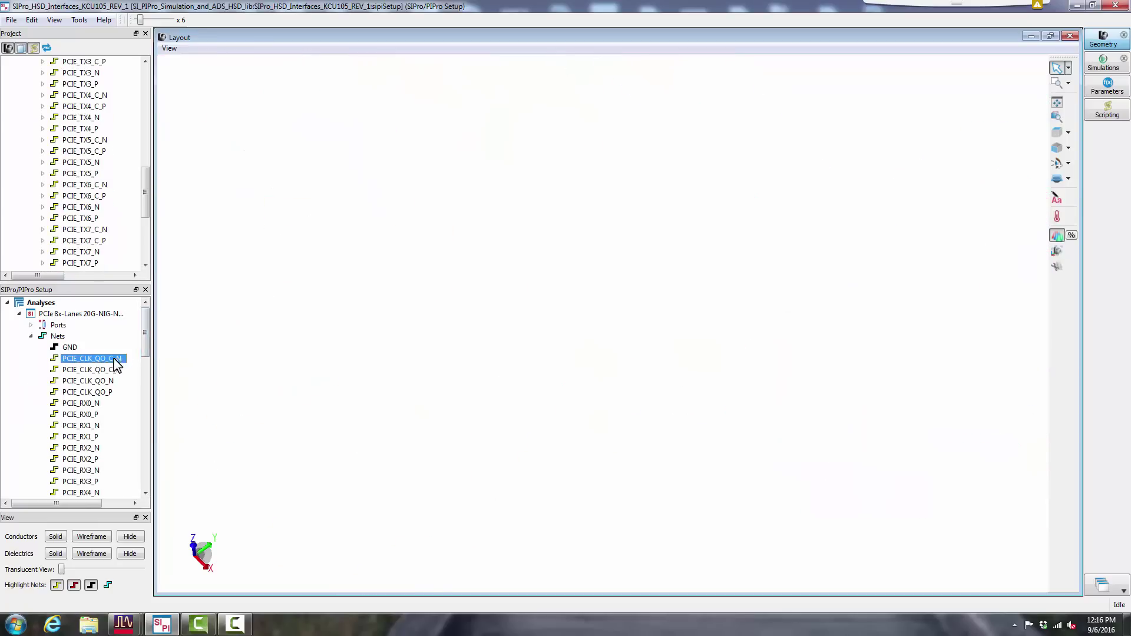
left_click_drag(147, 349, 127, 462)
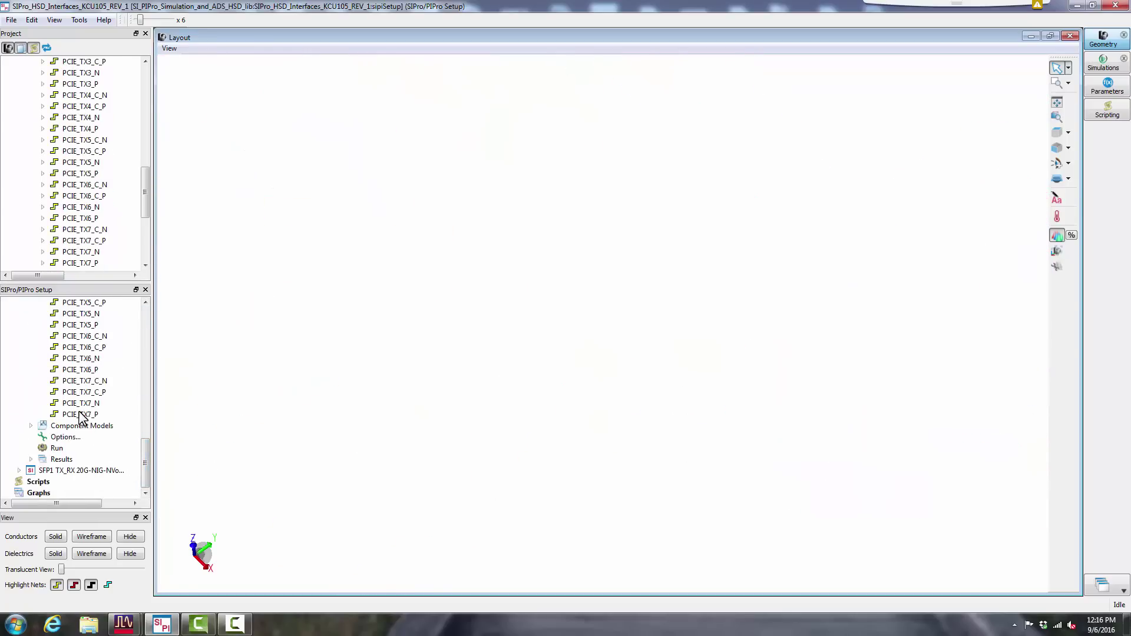
left_click(80, 413, "shift")
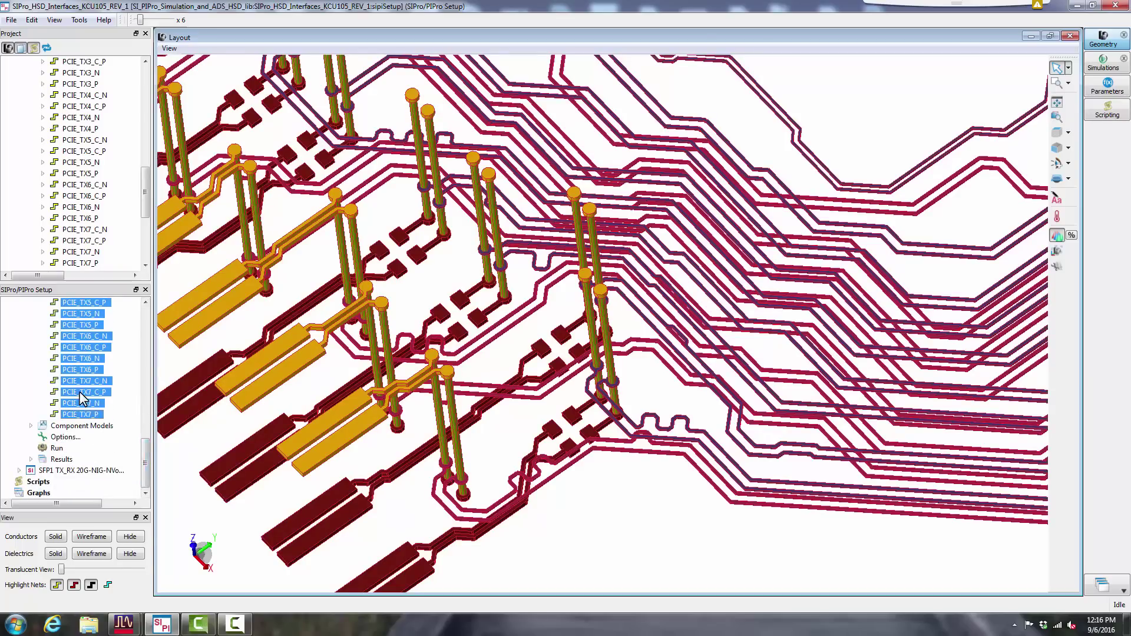
scroll(84, 393, "up", 2)
right_click(99, 460)
left_click(160, 527)
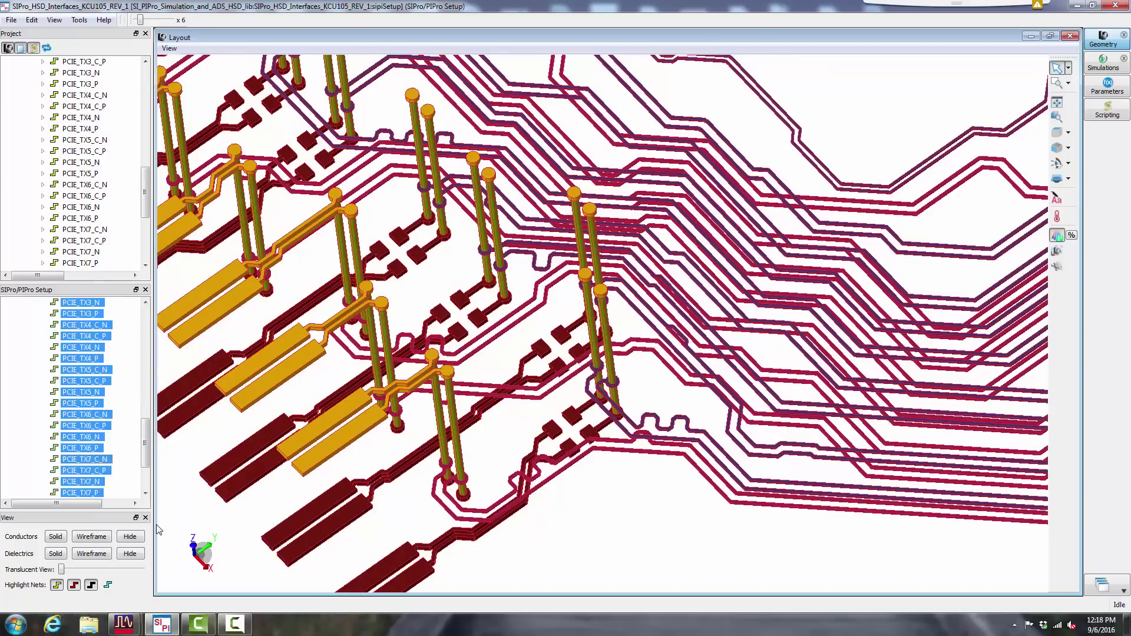
left_click_drag(445, 98, 729, 144)
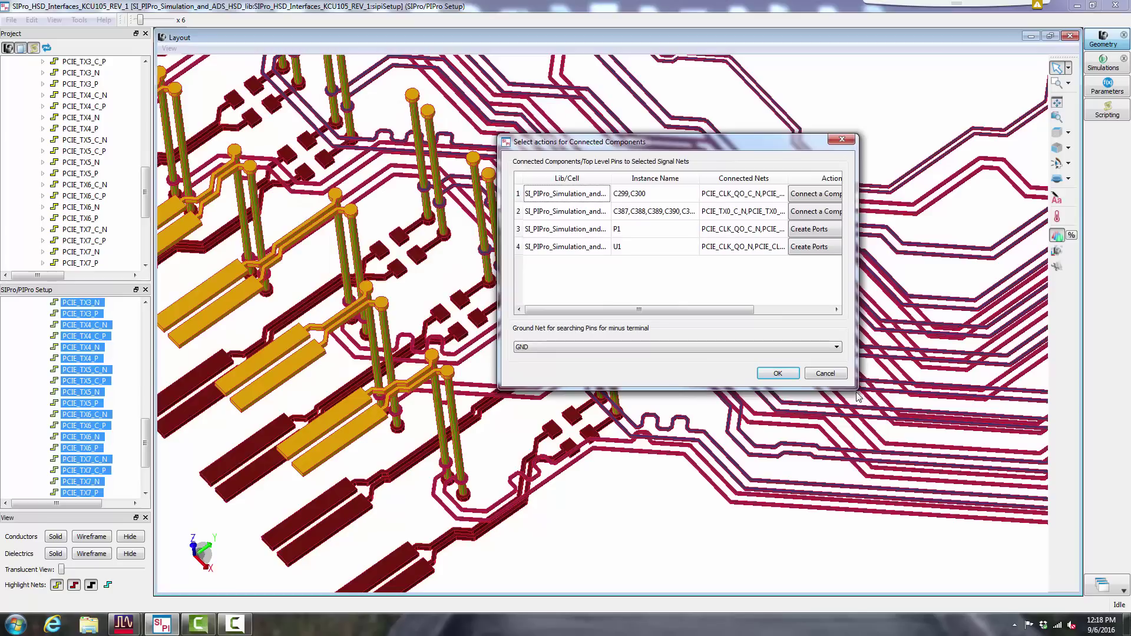
left_click_drag(858, 390, 1010, 440)
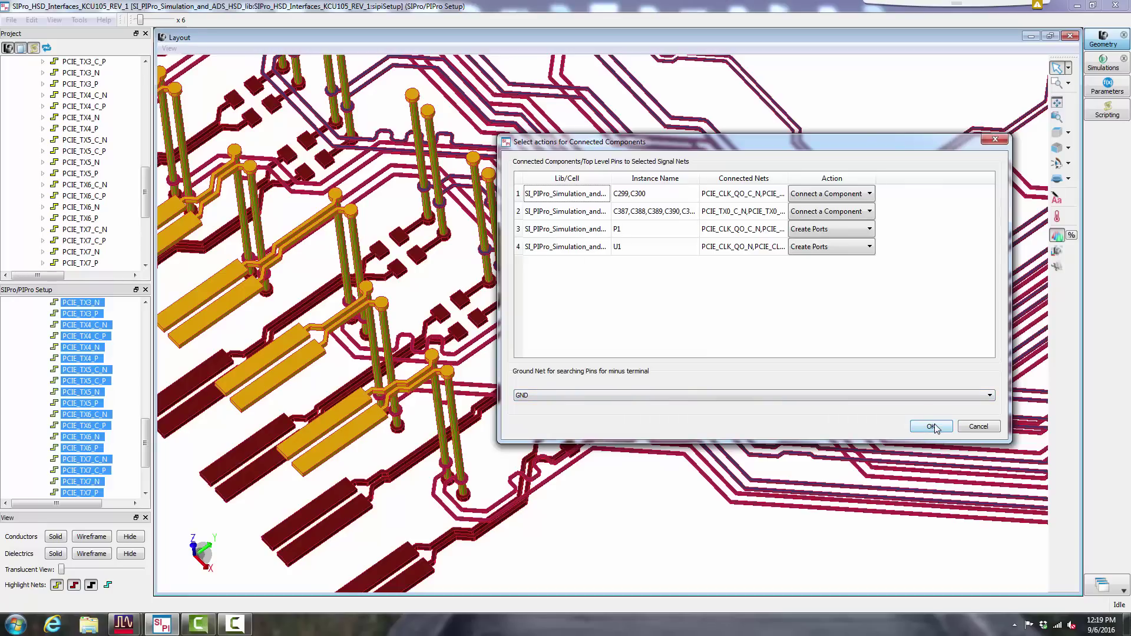
Accept the port actions, display port markers, and open the 0–20 GHz, 101-point options.
left_click(988, 428)
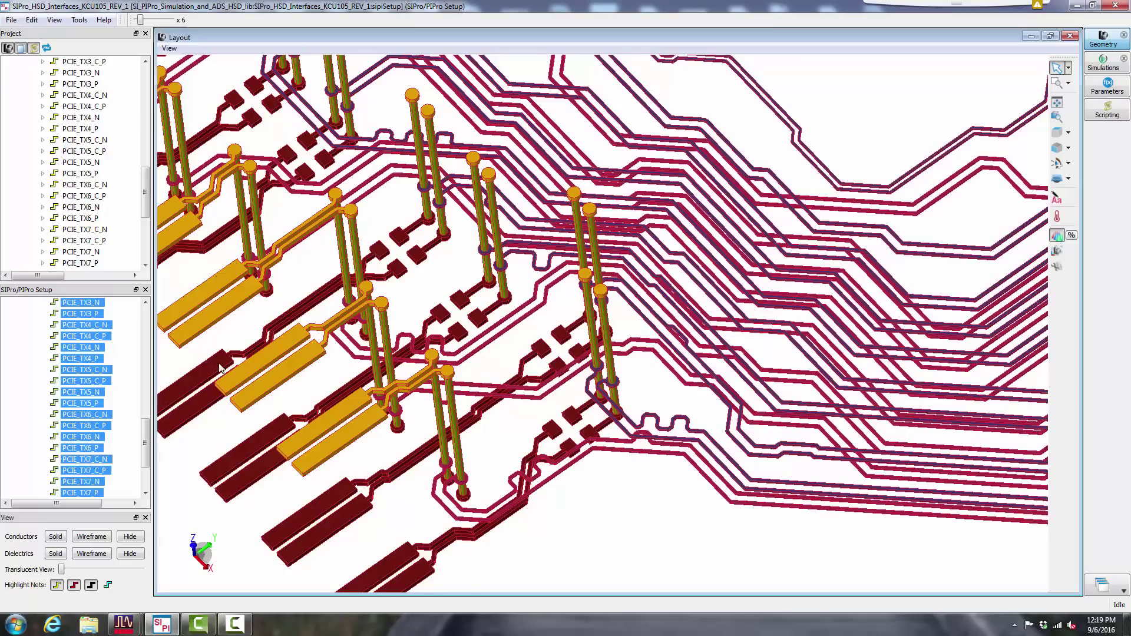
left_click_drag(142, 439, 144, 310)
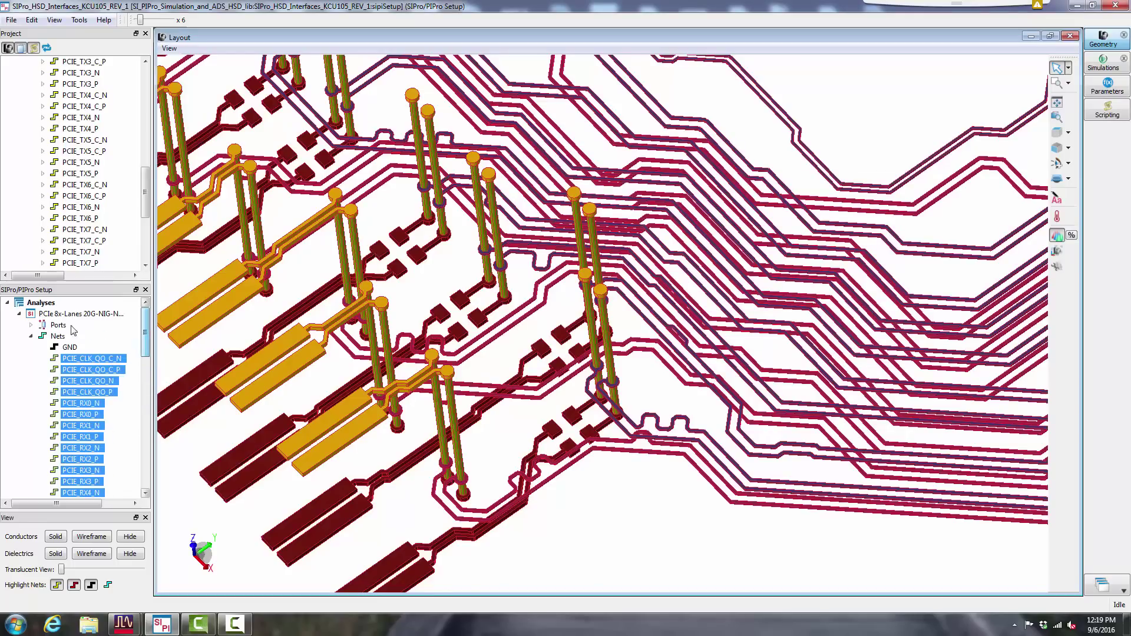
left_click(31, 336)
double_click(41, 329)
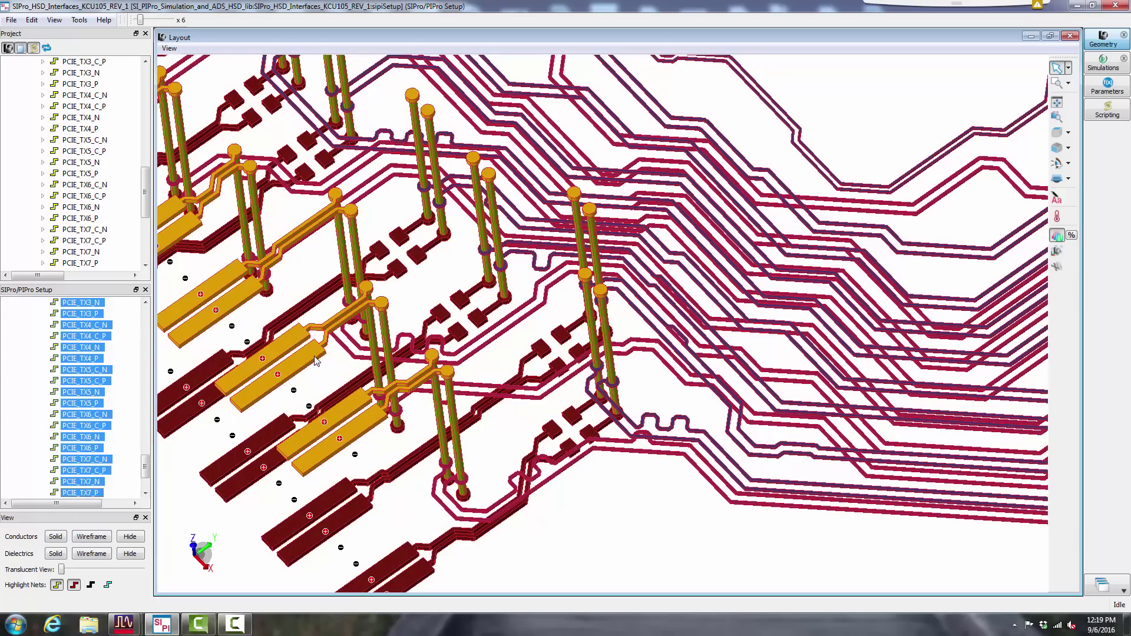
mouse_move(312, 447)
left_mouse_down()
mouse_move(373, 523)
mouse_move(335, 455)
left_mouse_up()
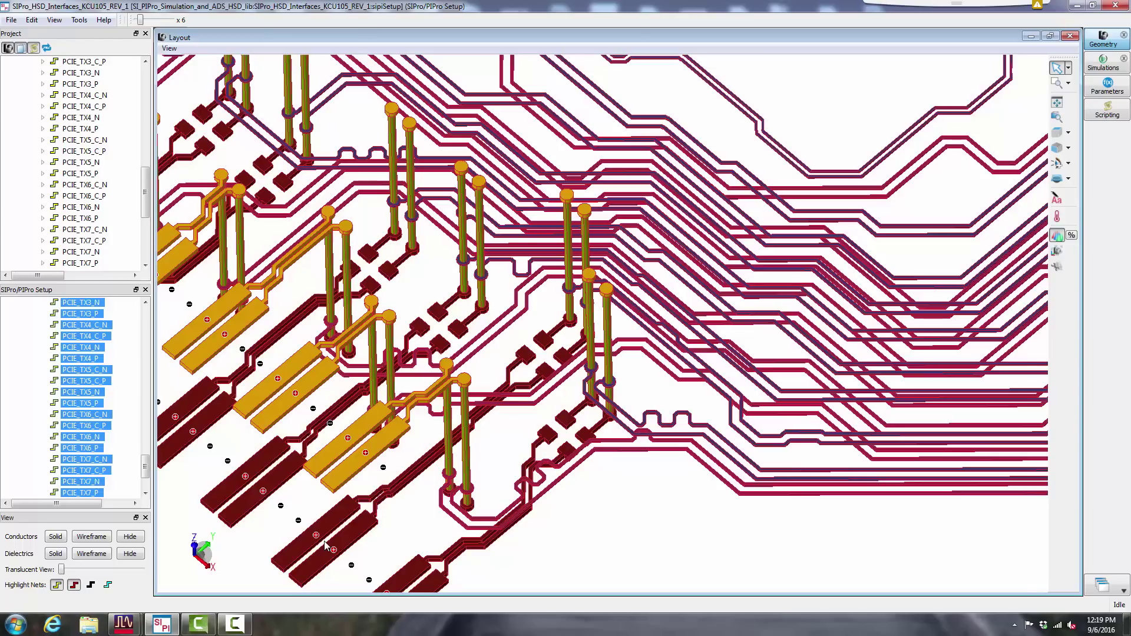
scroll(148, 475, "down", 3)
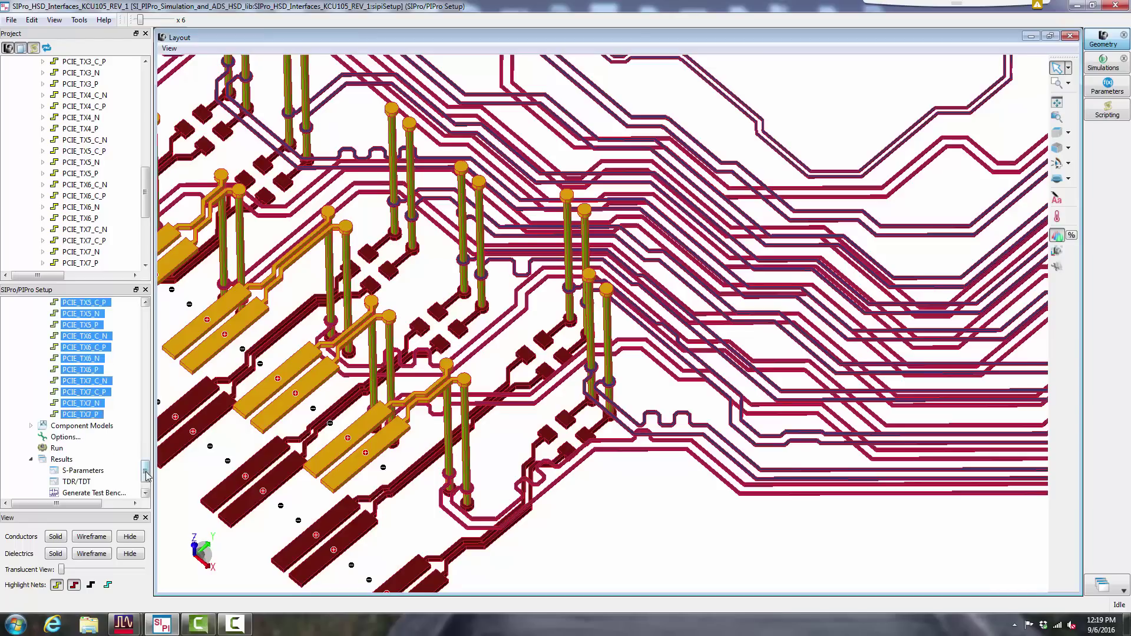
left_click(31, 459)
left_click(43, 438)
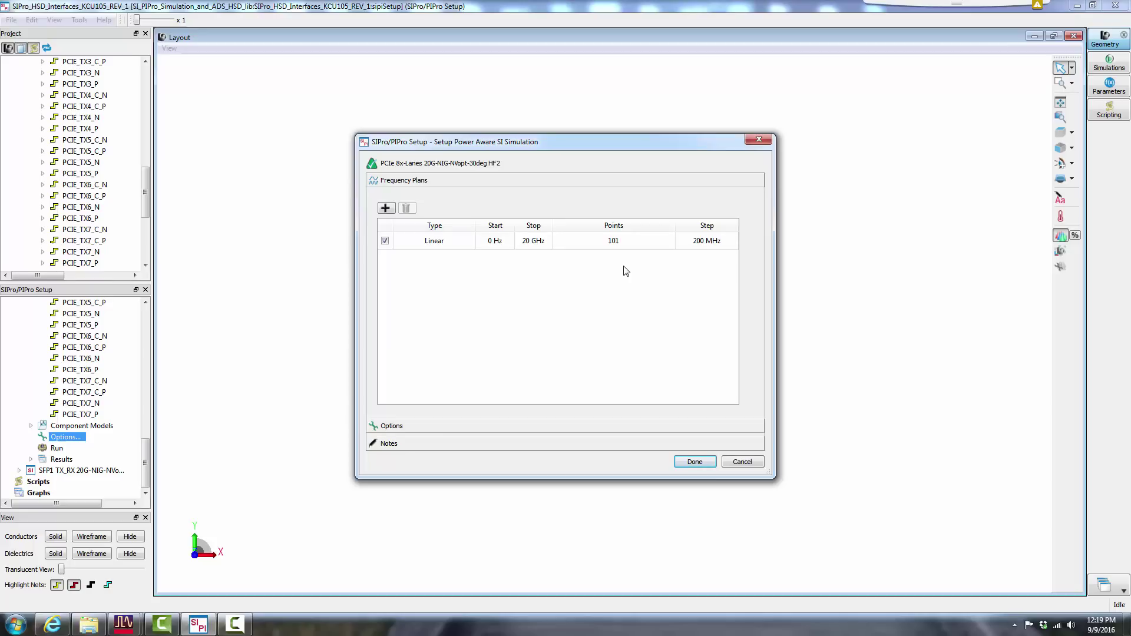
Accept the 0 Hz–20 GHz, 101-point plan and generate a subcircuit from the results.
left_click(693, 462)
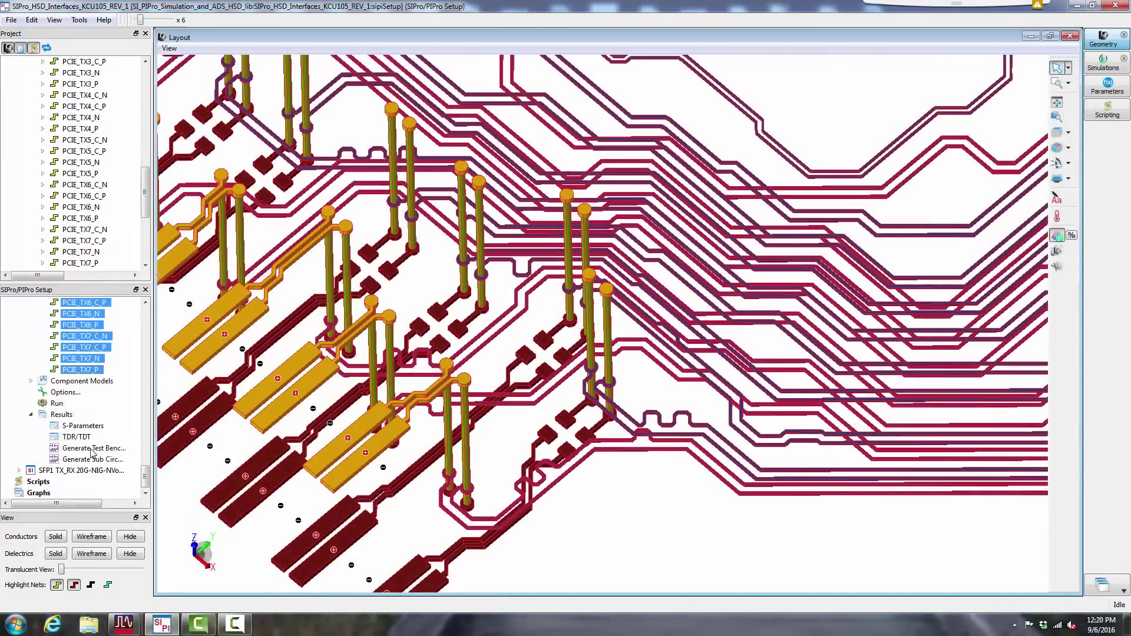
left_click(90, 461)
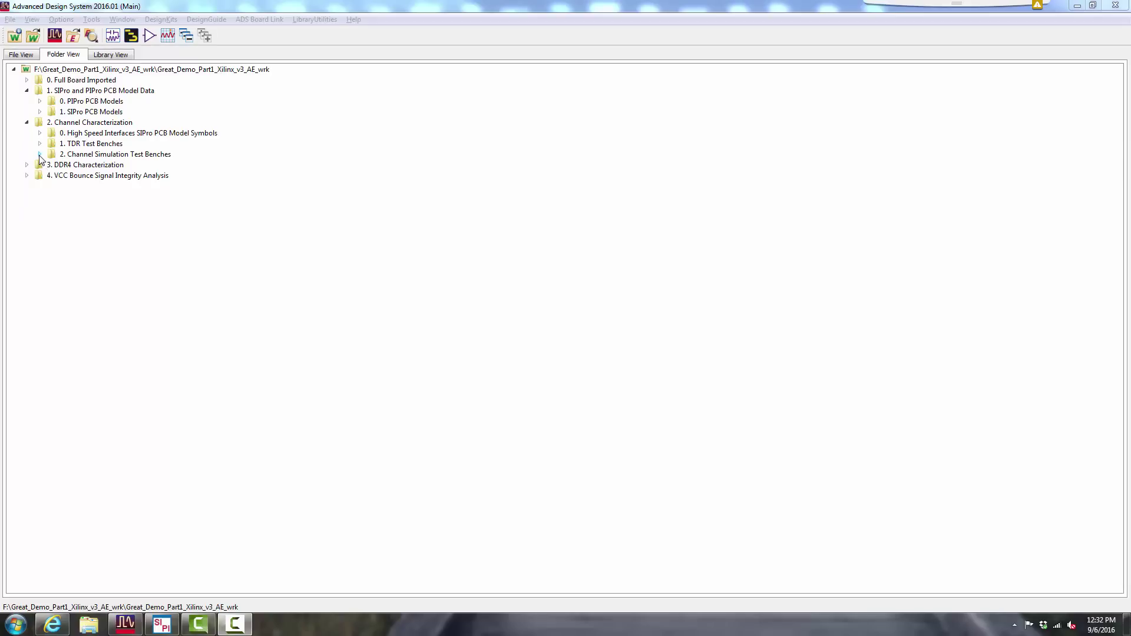
Open TB_PCIe_Channel_Batch_Sim from Channel Simulation Test Benches, maximized.
left_click(39, 155)
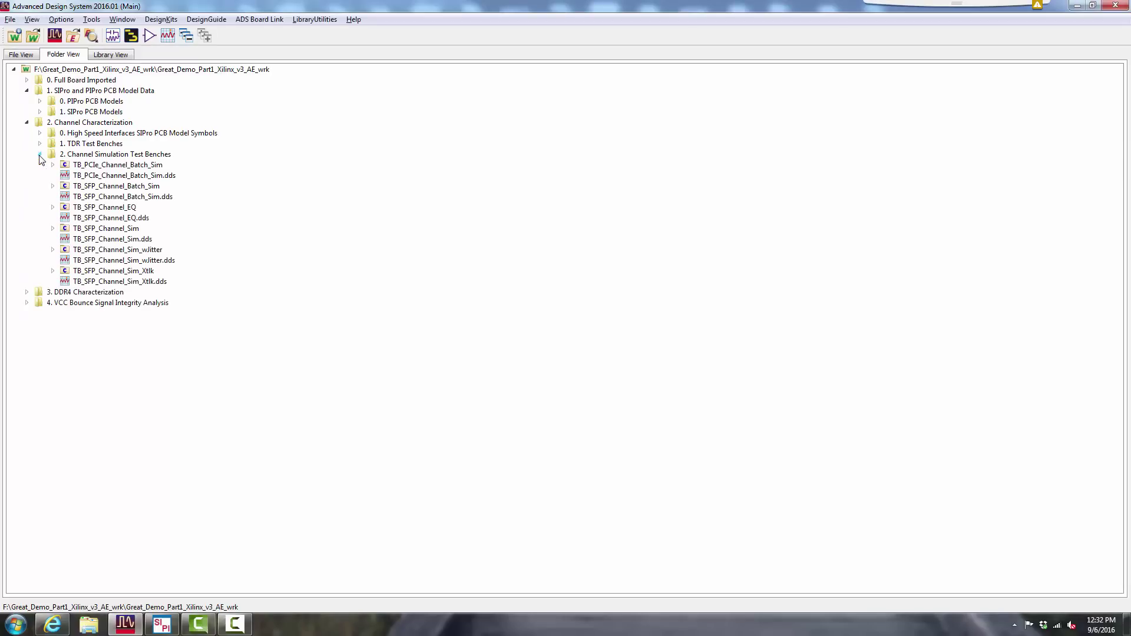
double_click(57, 167)
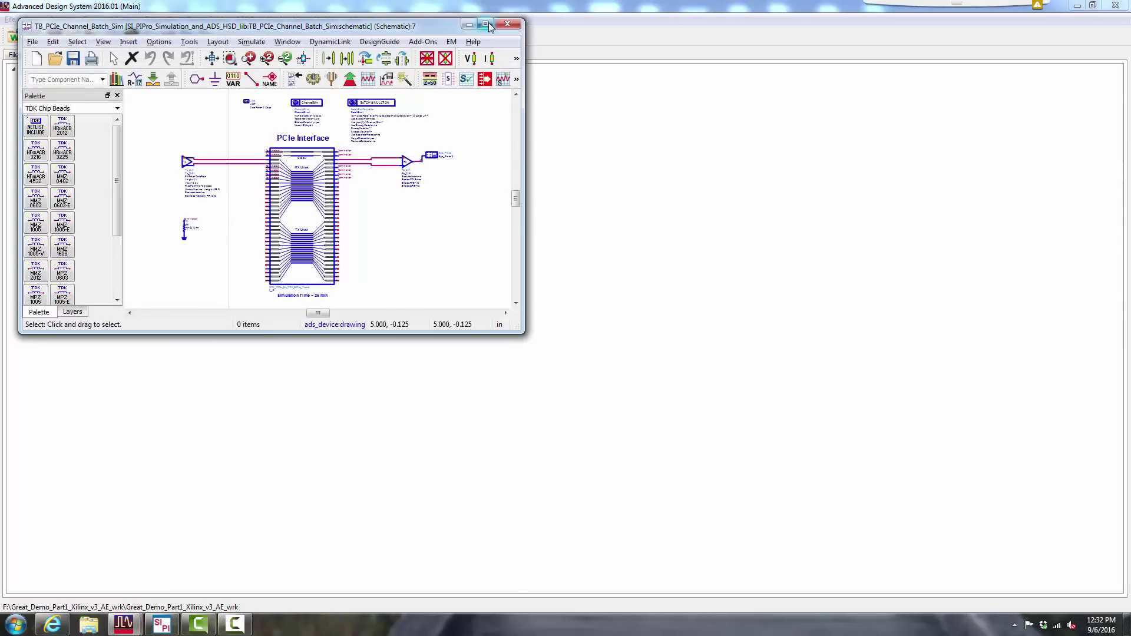
left_click(483, 25)
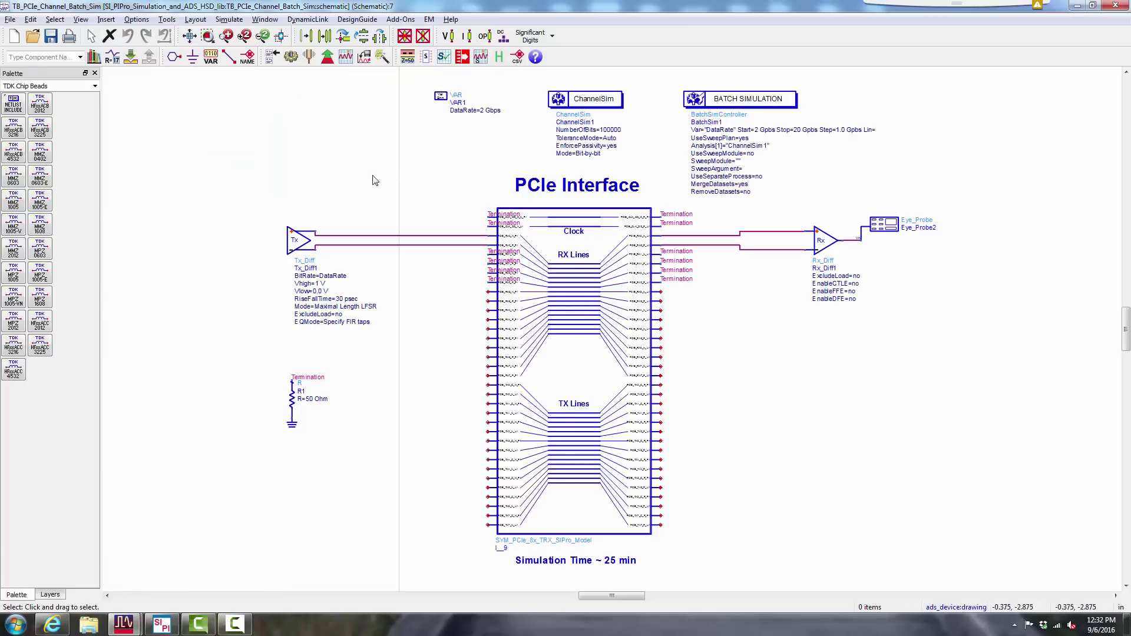
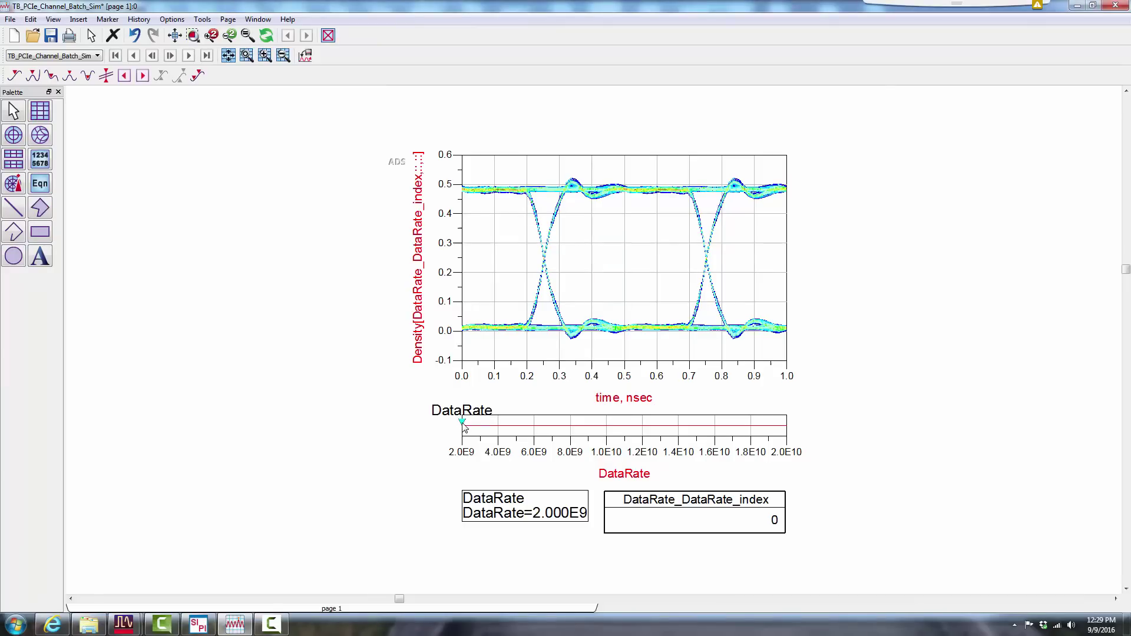
Step the PCIe eye diagram's DataRate marker from 2.0E9 up to 1.9E10 (index 17).
key("Right")
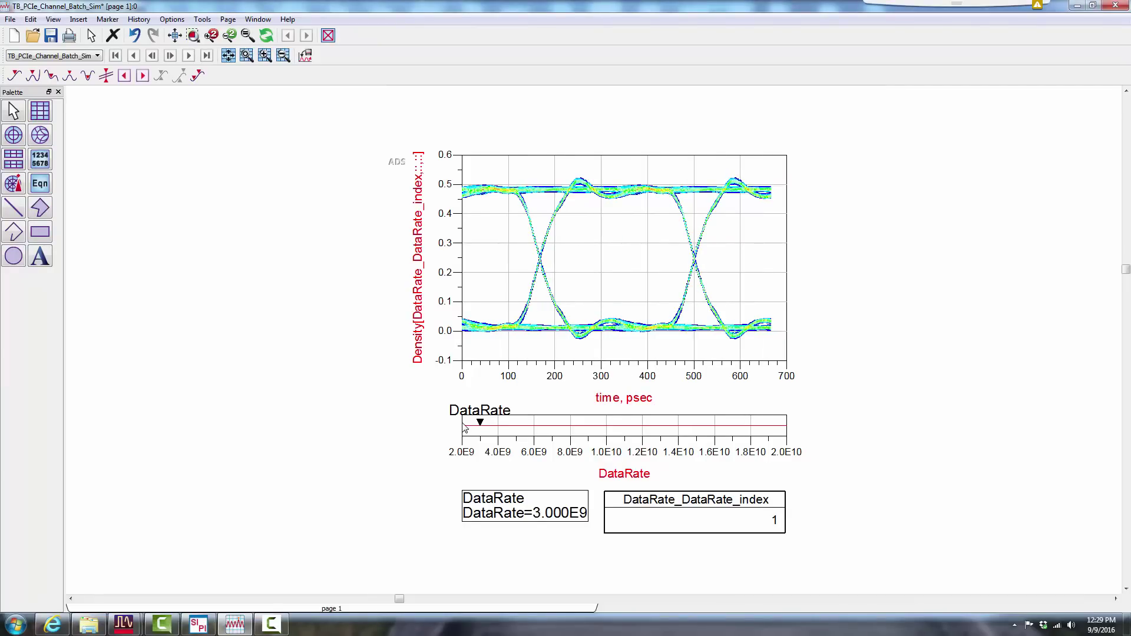
key("Right")
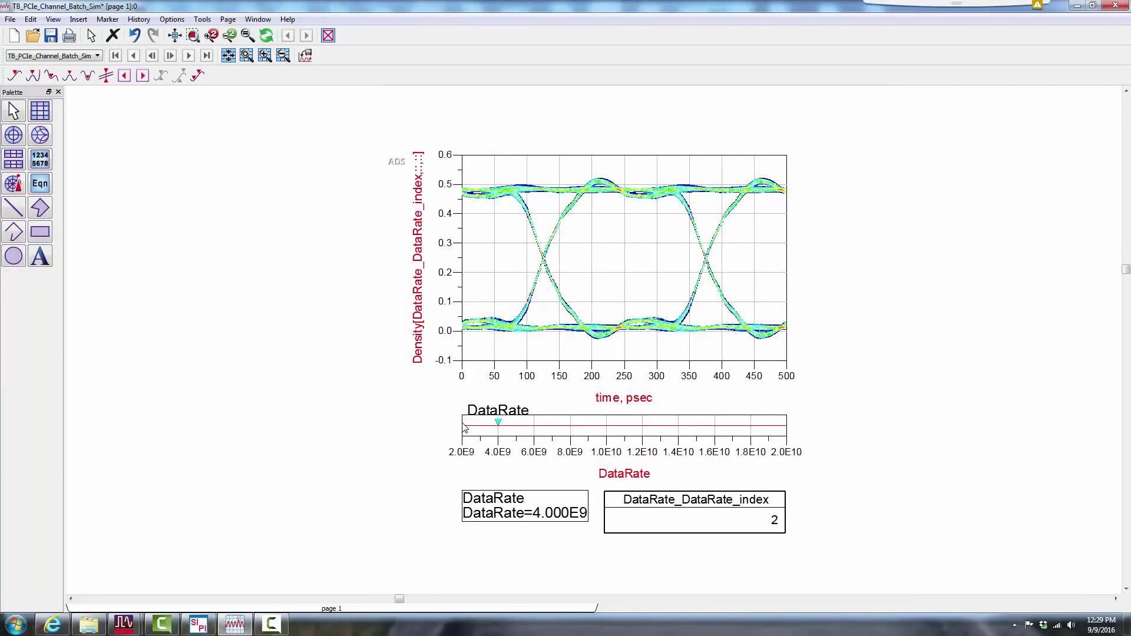
key("Right")
key("Right")
key("Right")
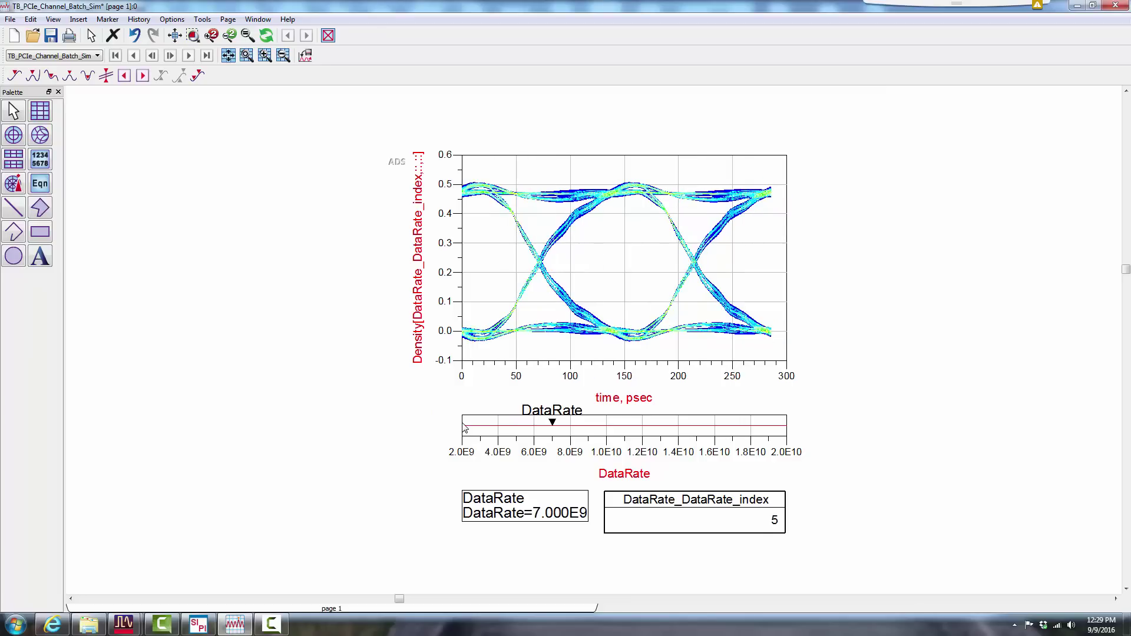
key("Right")
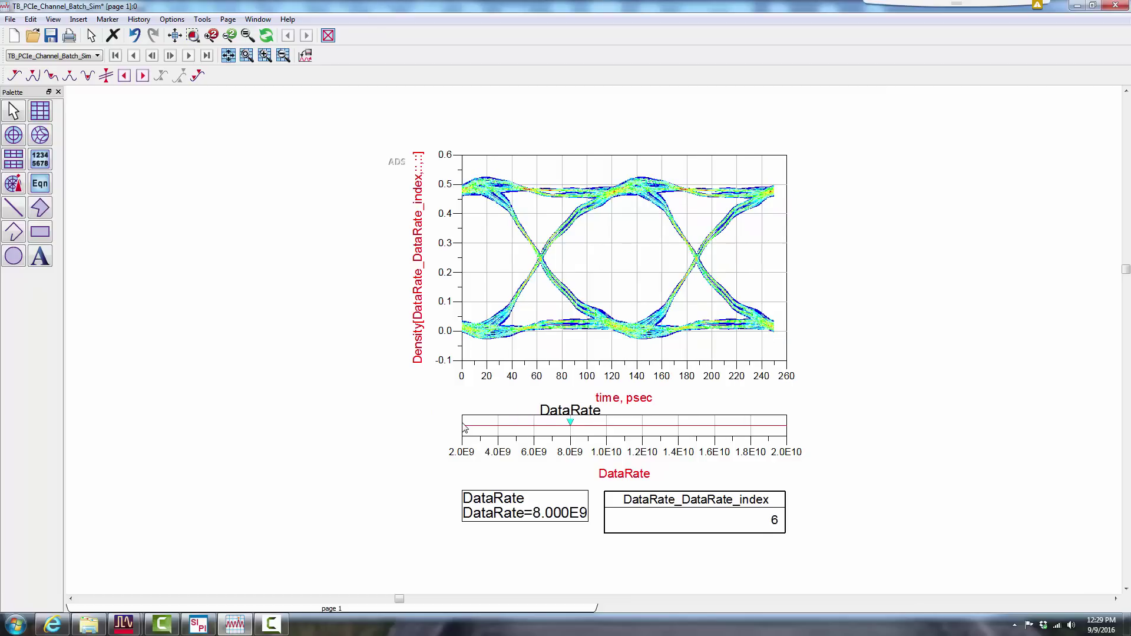
key("Right")
key("Right")
key("Right")
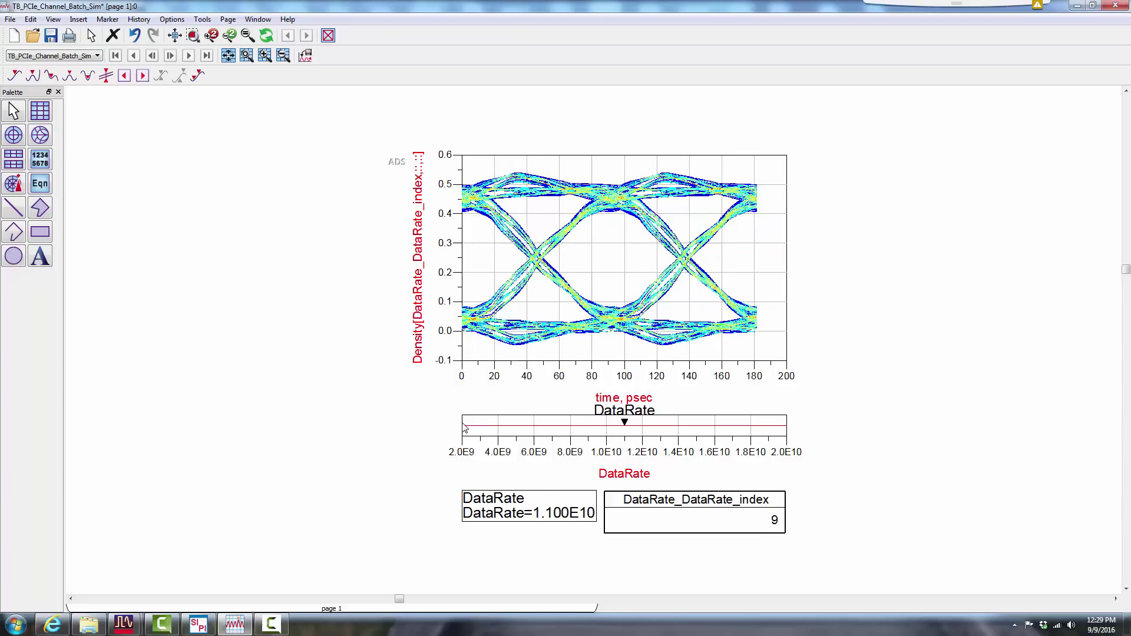
key("Right")
key("Right")
key("Right")
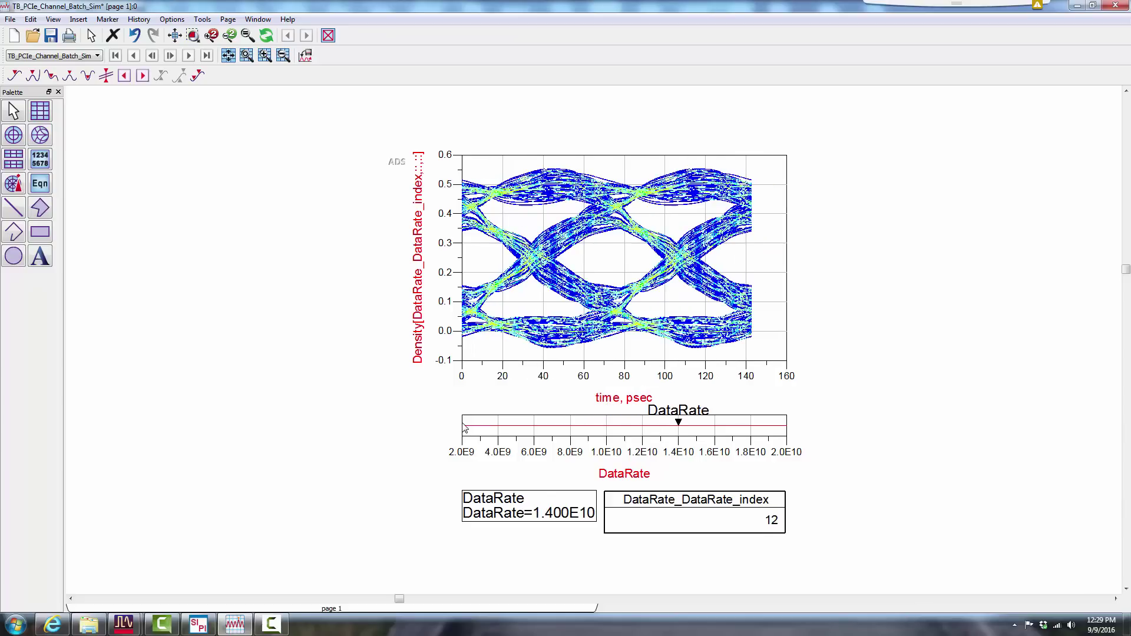
key("Right")
key("Right")
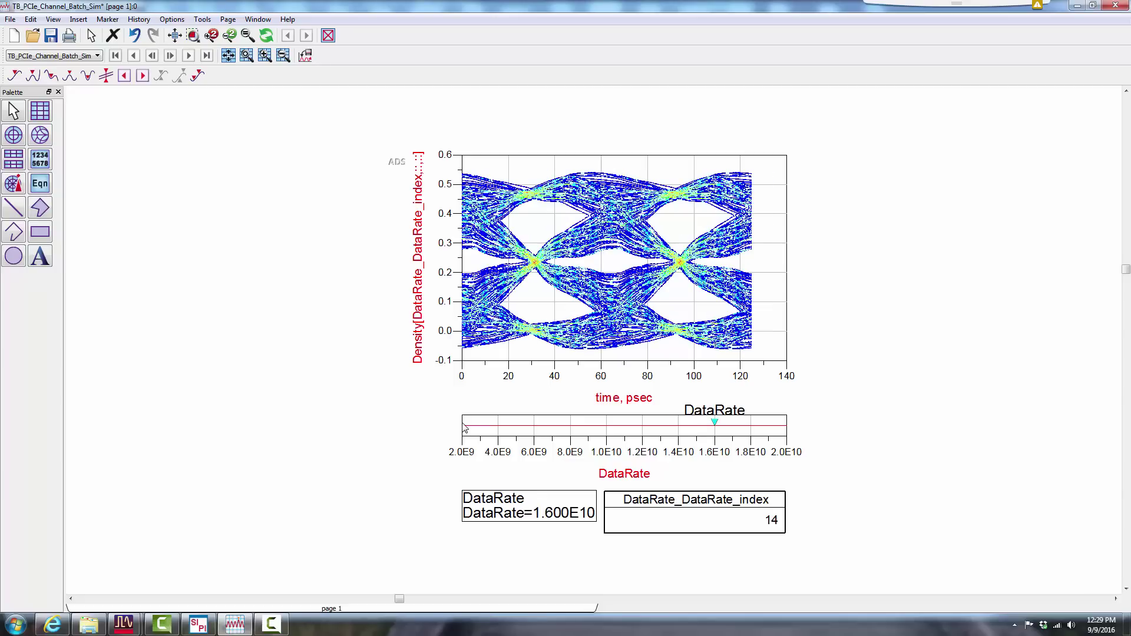
key("Right")
key("Right")
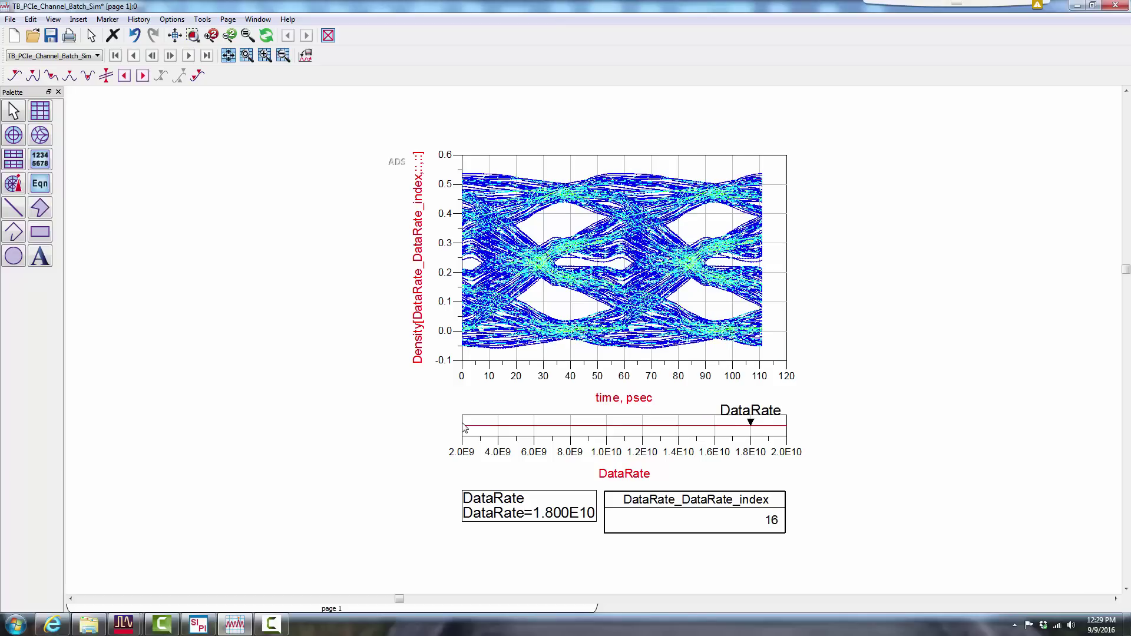
key("Right")
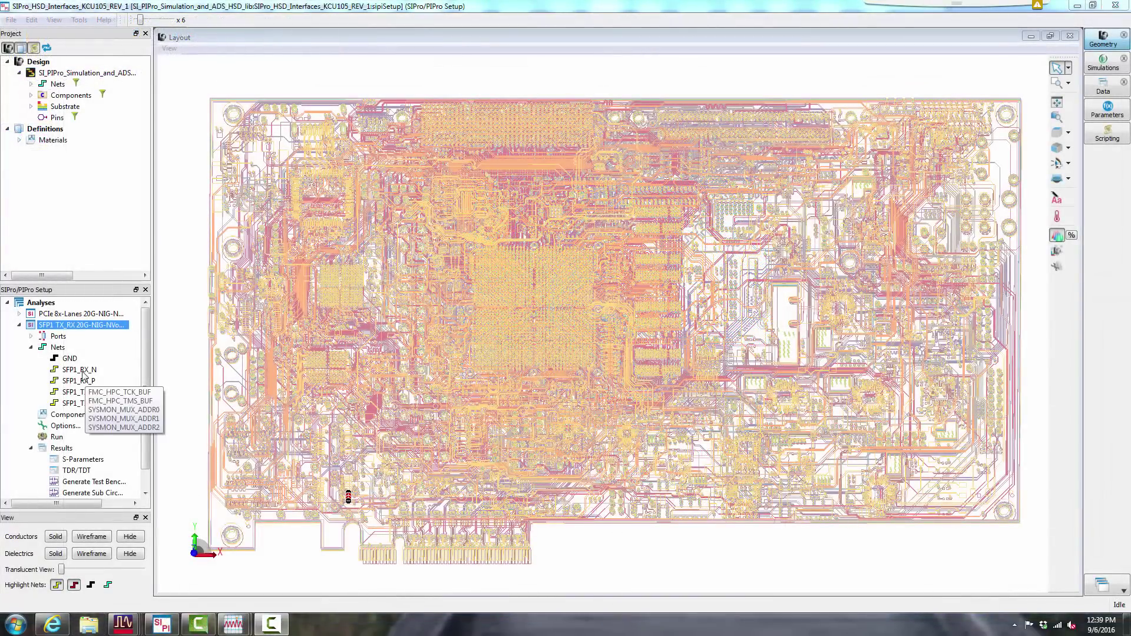
Hide all conductors except SFP1_RX_N, RX_P, TX_N and TX_P, and tilt the layout into 3D.
left_click(82, 372)
left_click(82, 404, "shift")
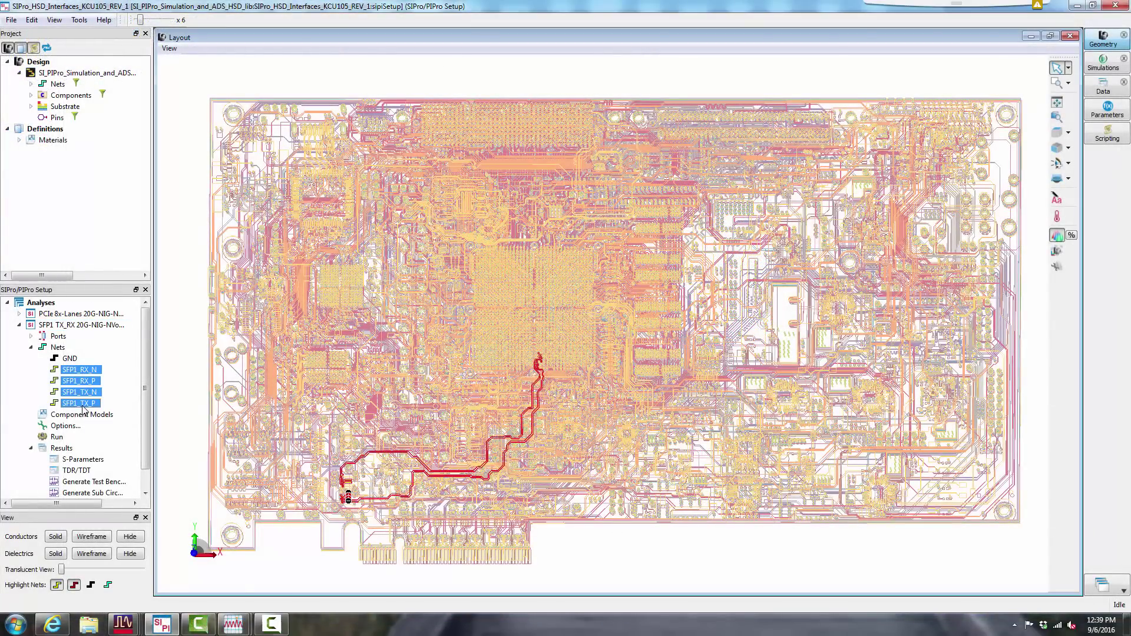
left_click(130, 538)
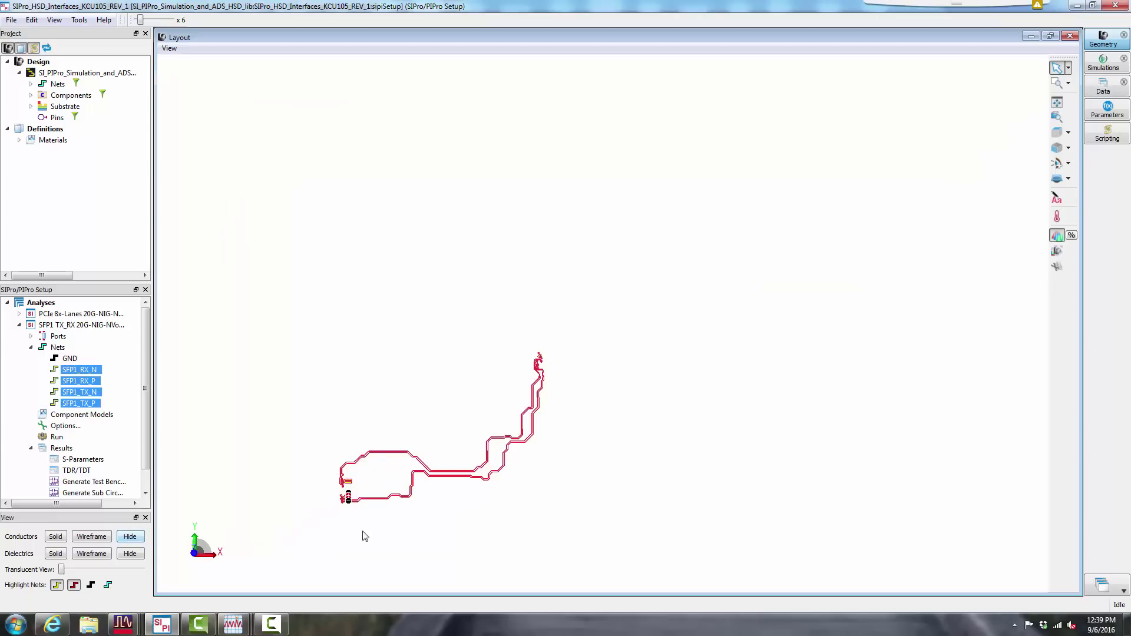
left_click_drag(363, 537, 344, 424)
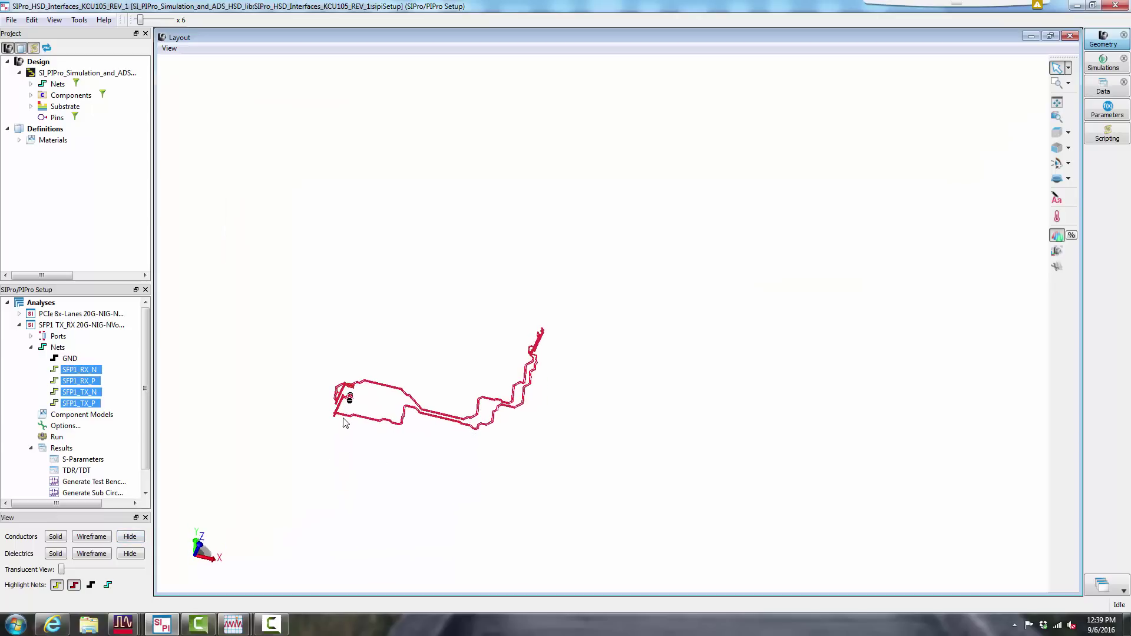
scroll(344, 423, "up", 1)
scroll(343, 402, "up", 1)
scroll(348, 394, "up", 1)
scroll(347, 393, "up", 1)
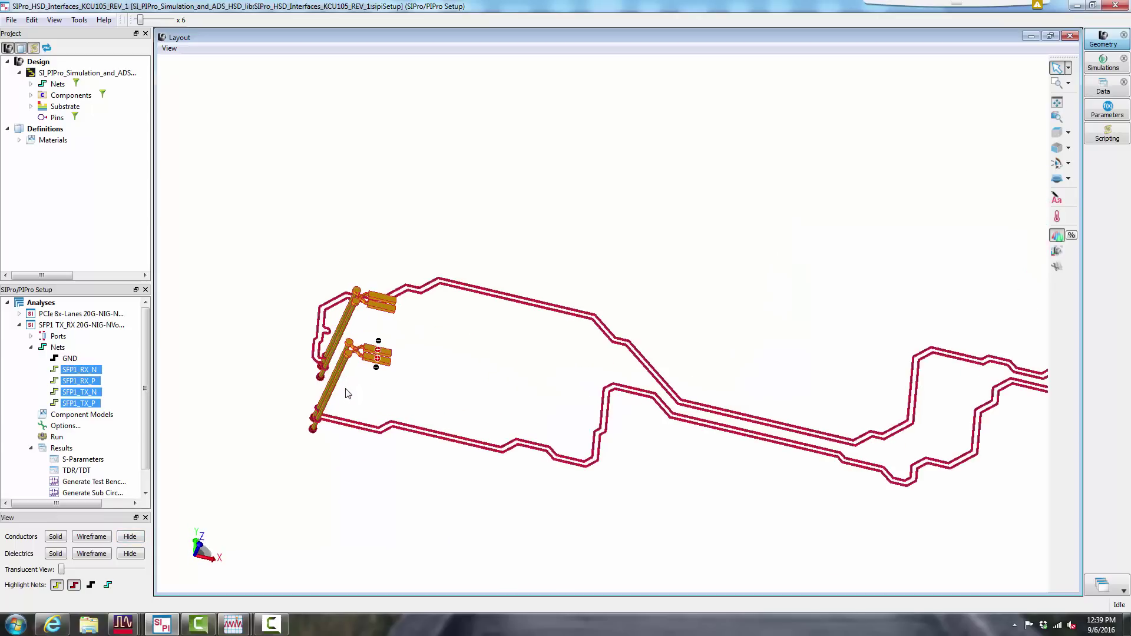
scroll(347, 393, "up", 1)
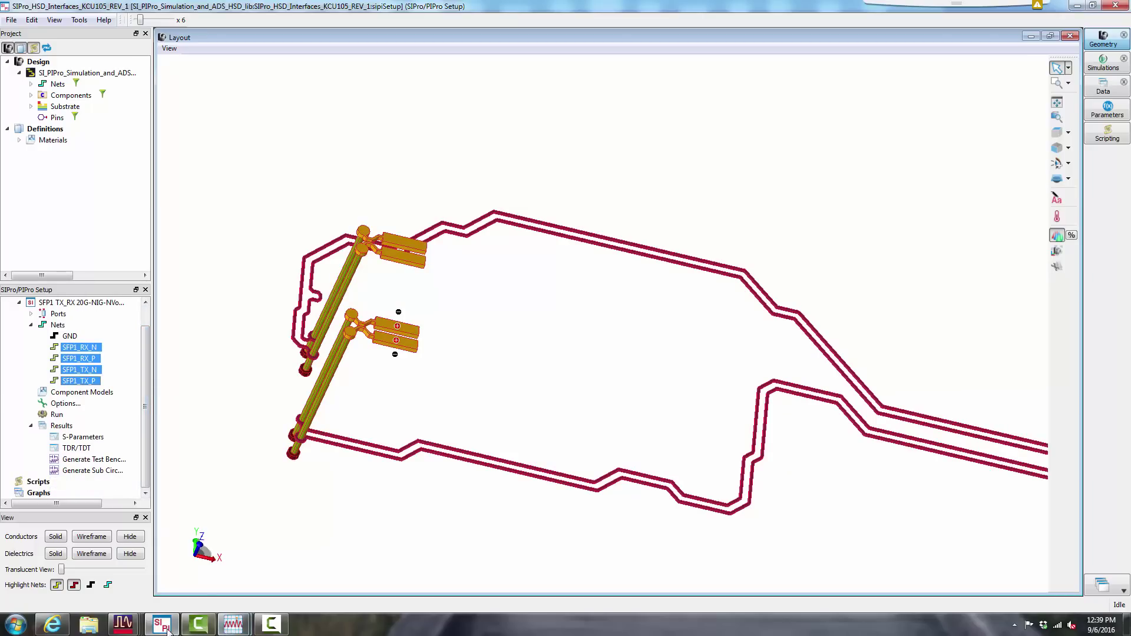
left_click(124, 625)
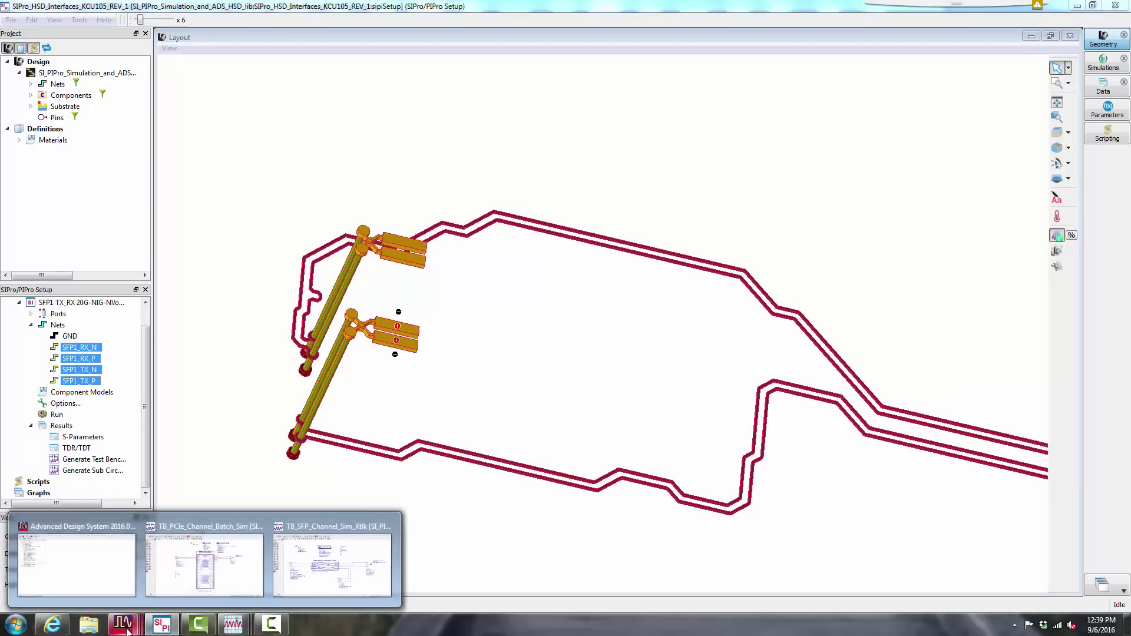
Bring up TB_SFP_Channel_Sim_Xtlk and maximize its eye diagrams without and with crosstalk.
left_click(312, 525)
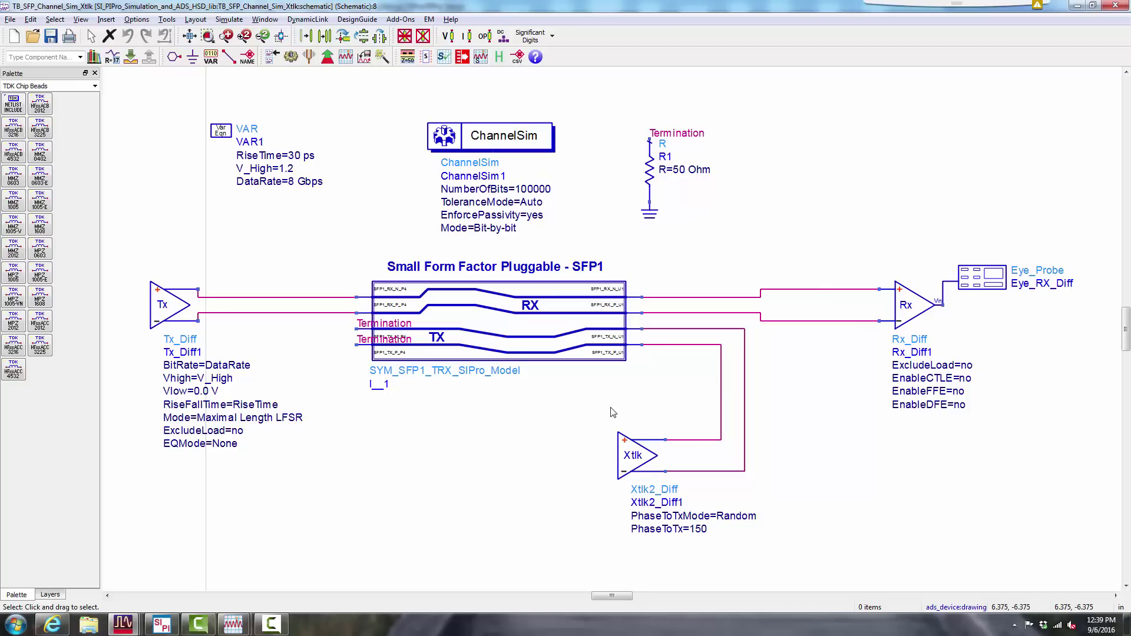
left_click(233, 625)
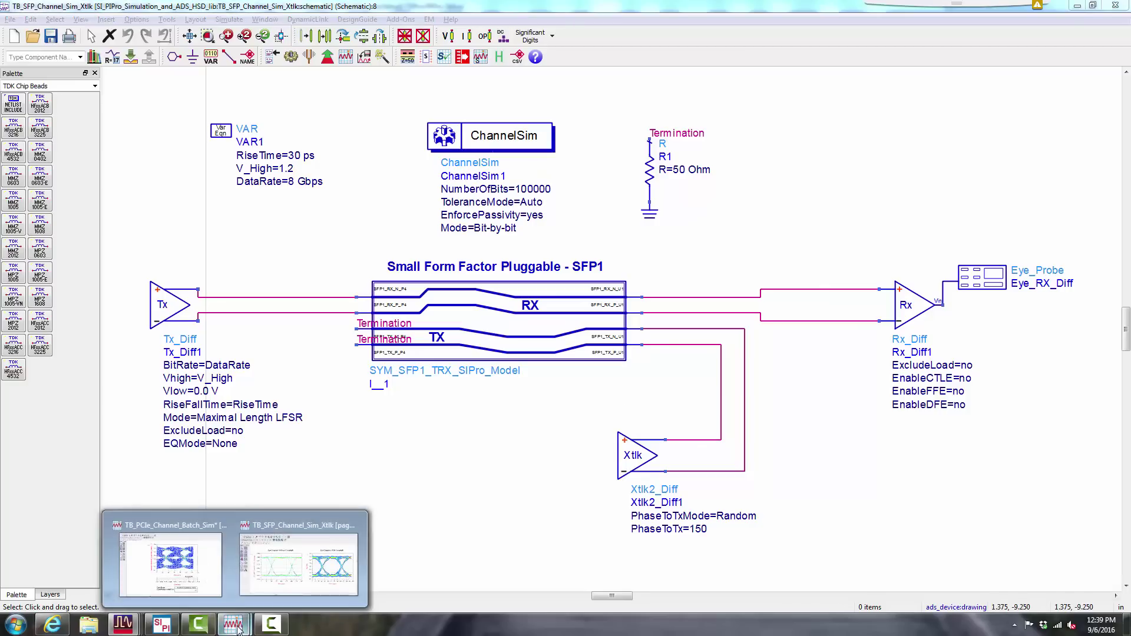
left_click(307, 536)
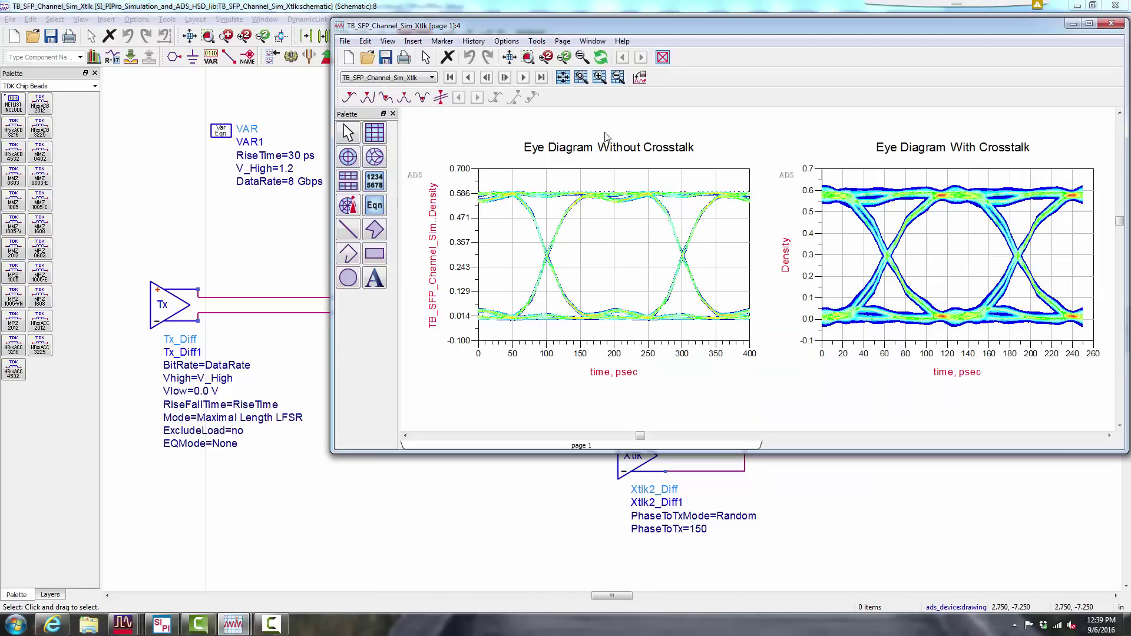
double_click(681, 26)
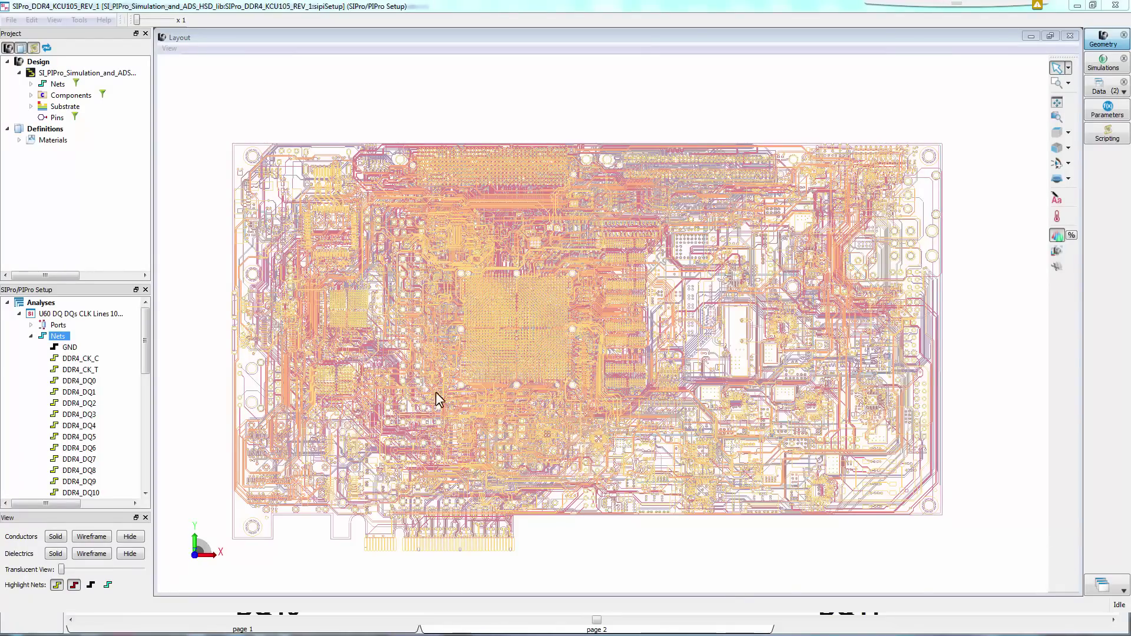
Hide all conductors except DDR4_CK_C and the DDR4 DQ/DQS nets, then tilt into 3D.
left_click(80, 360)
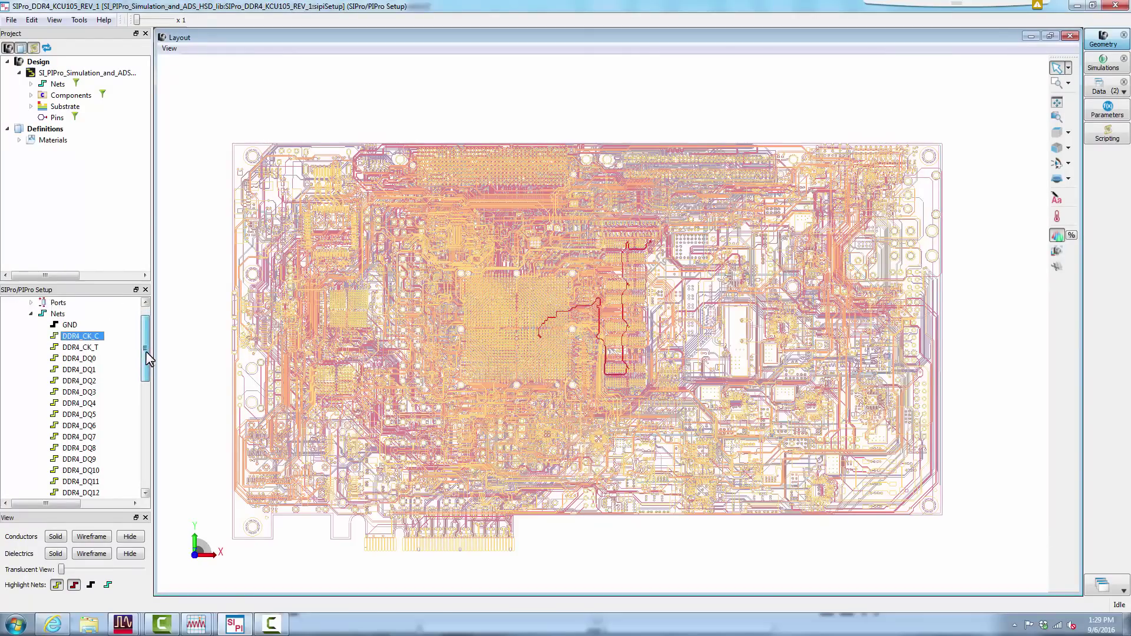
left_click_drag(146, 351, 147, 391)
left_click(84, 438, "shift")
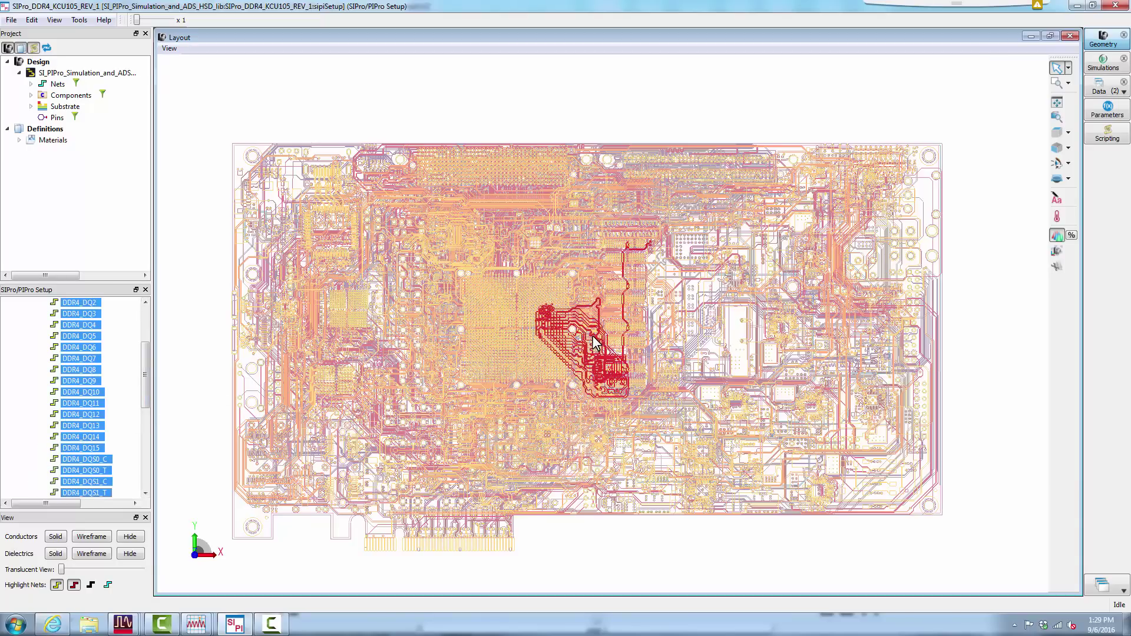
scroll(589, 343, "up", 1)
scroll(590, 343, "up", 1)
scroll(589, 343, "up", 1)
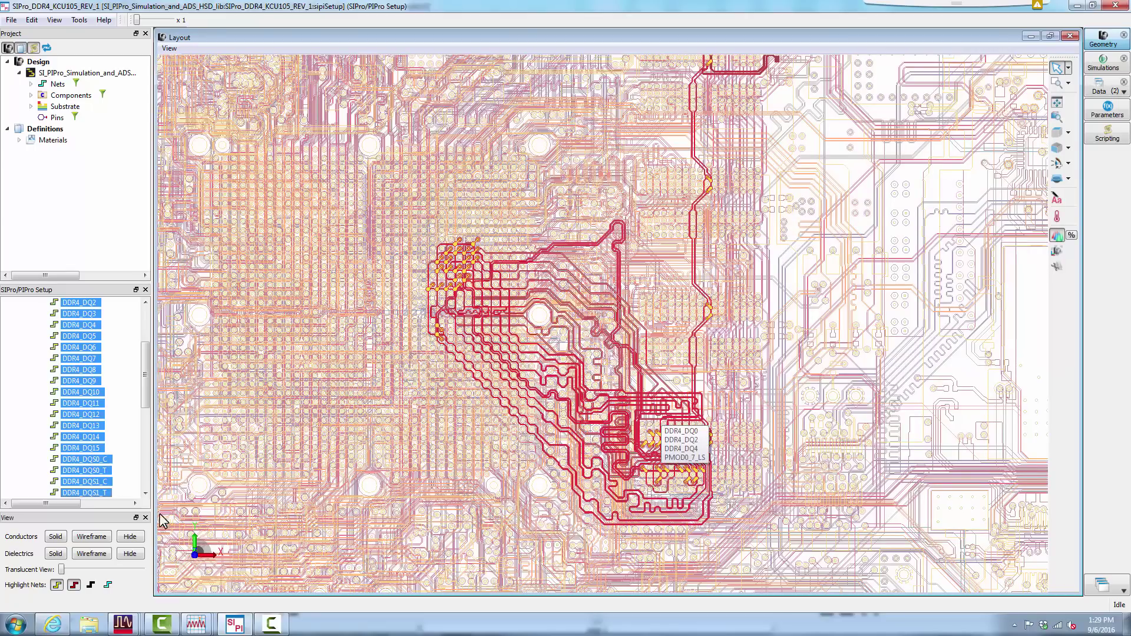
left_click(130, 536)
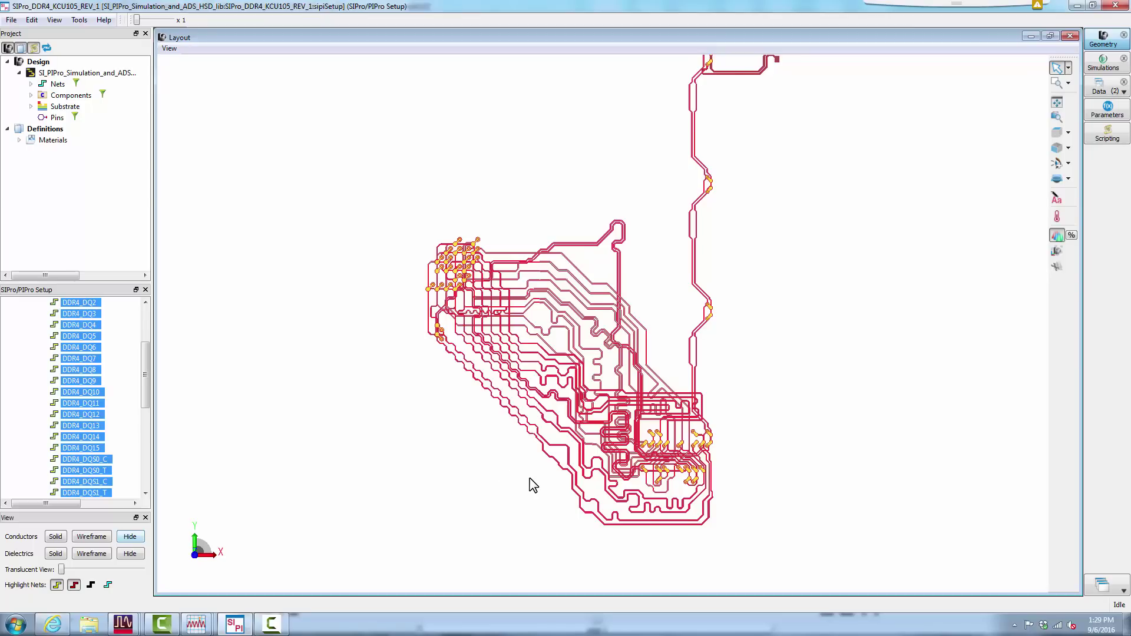
left_click_drag(530, 484, 465, 397)
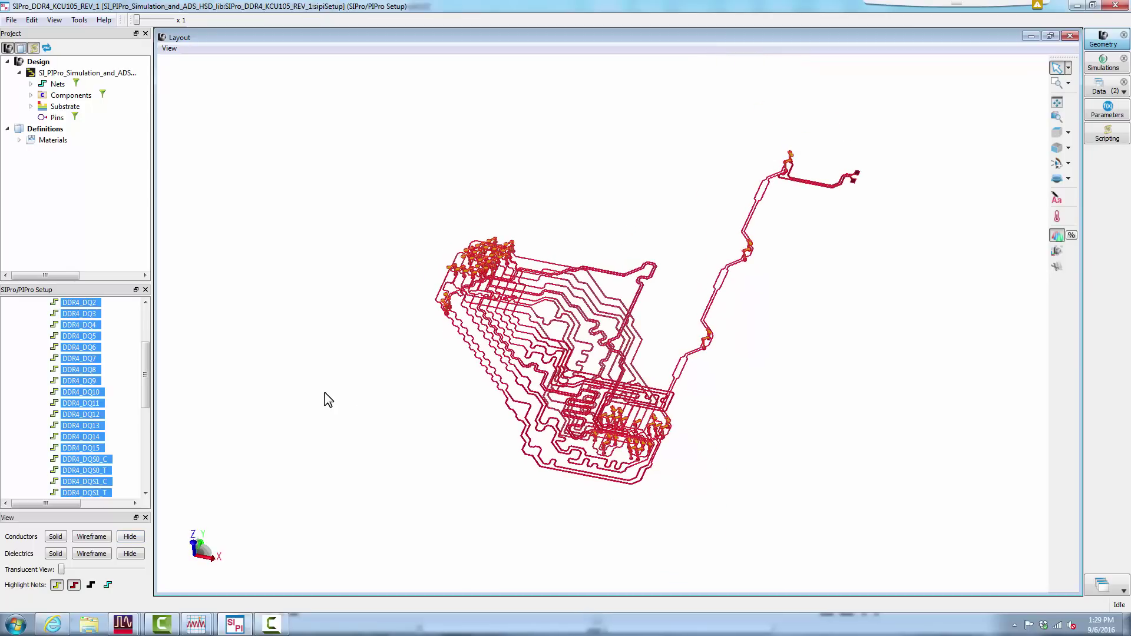
left_click(123, 625)
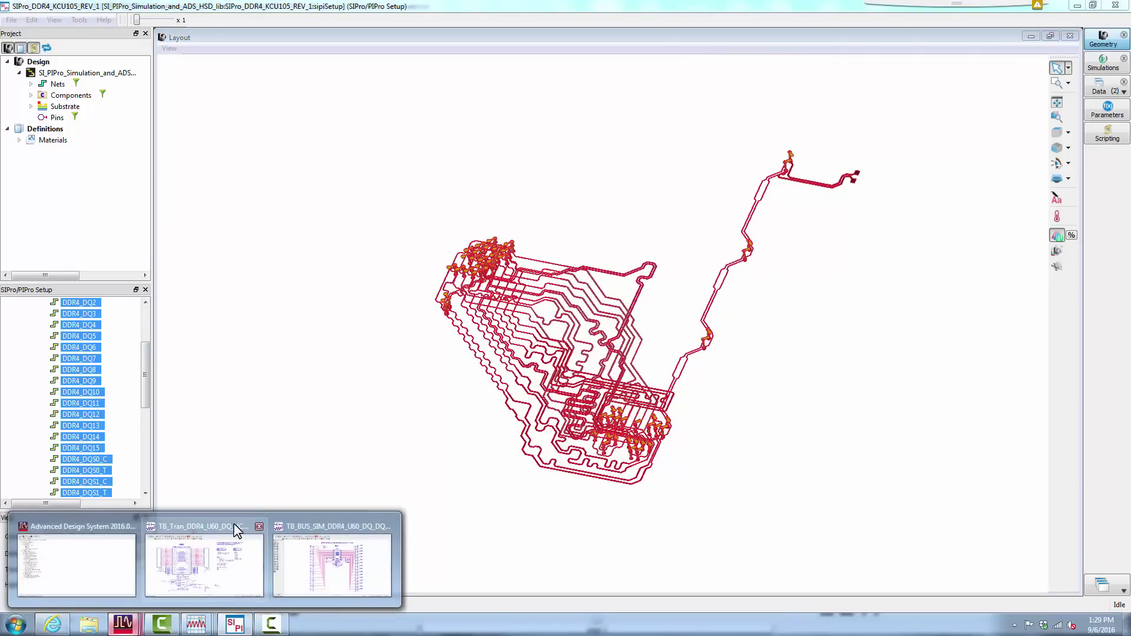
Switch to the TB_BUS_SIM schematic and its DDR4 DQ eye-diagram data display.
left_click(312, 525)
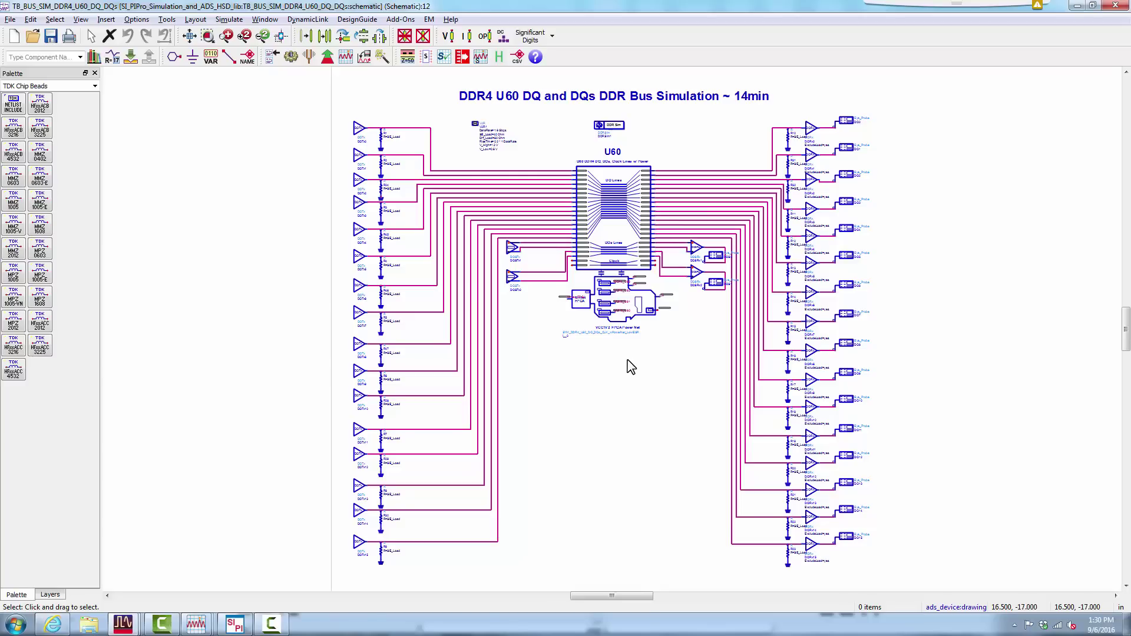
mouse_move(195, 625)
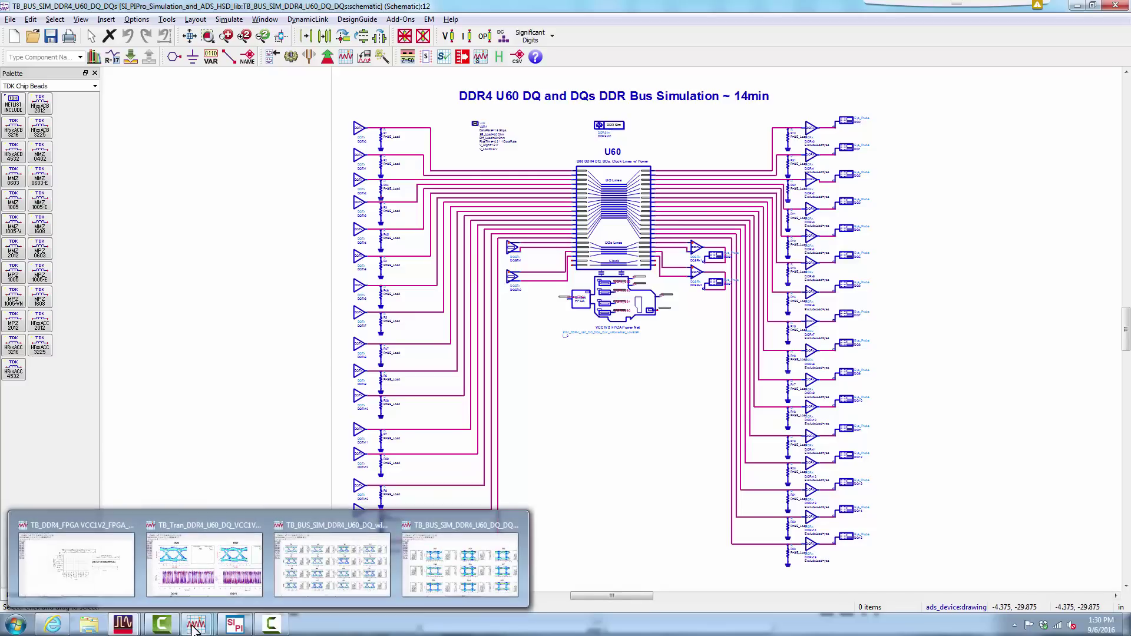
mouse_move(460, 557)
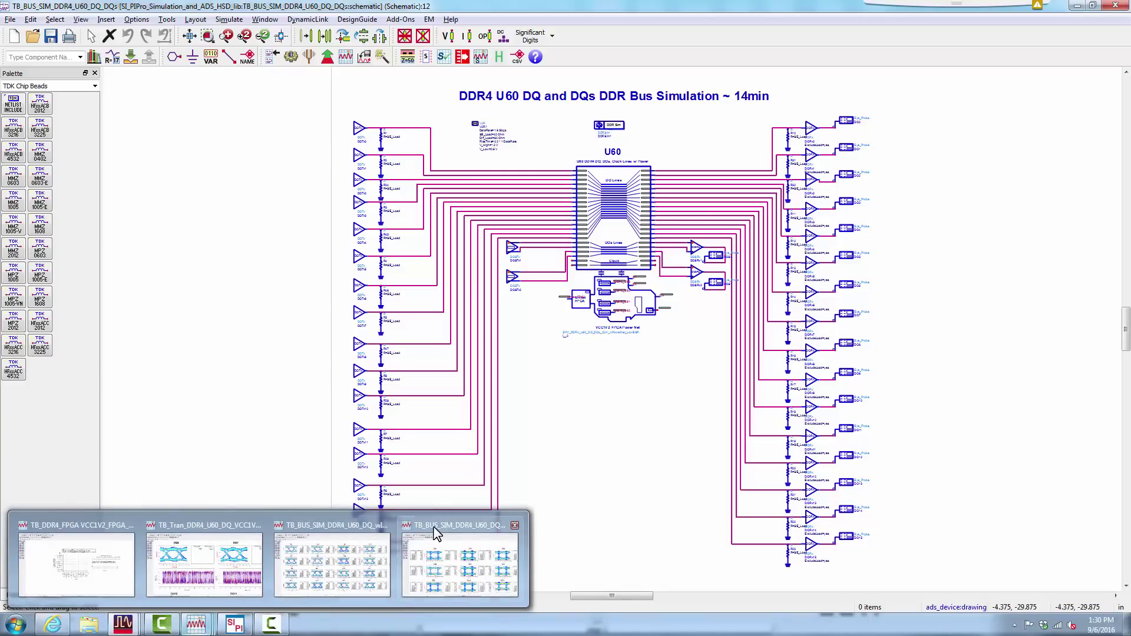
left_click(442, 530)
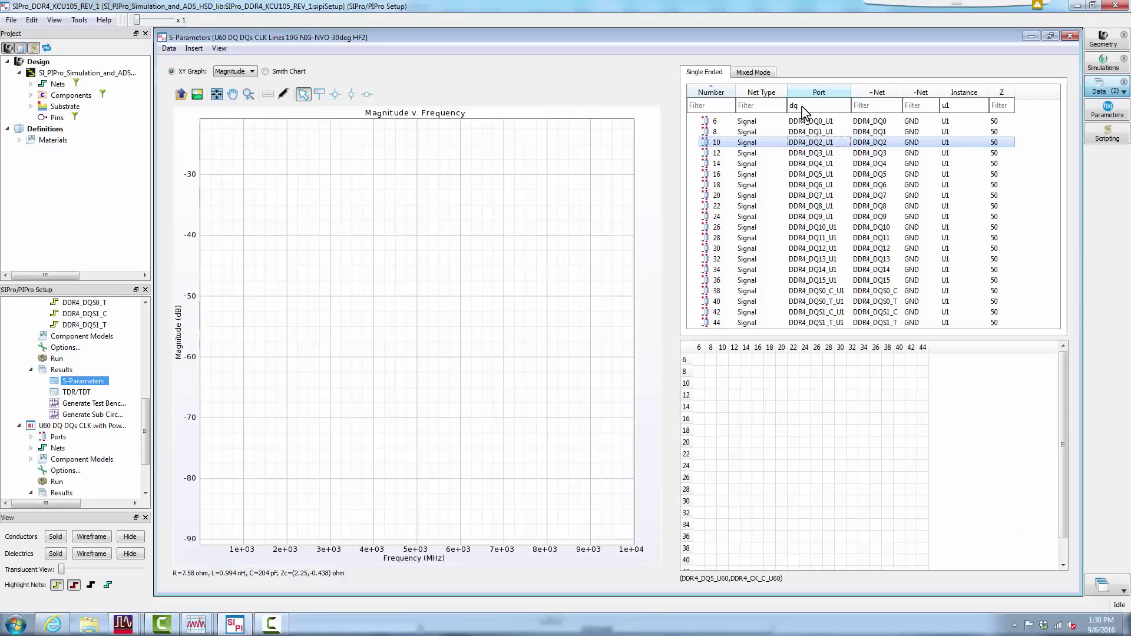
Plot transmission curves for the DDR4_DQ2 and DDR4_DQ6 ports.
right_click(815, 140)
left_click(856, 153)
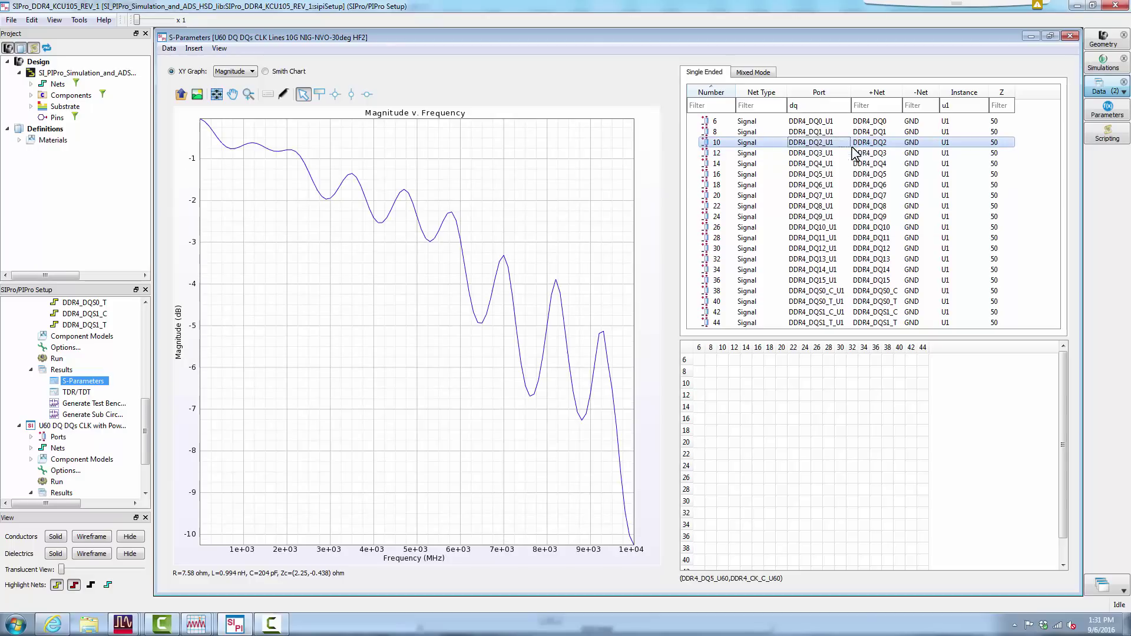
left_click(819, 186)
right_click(819, 185)
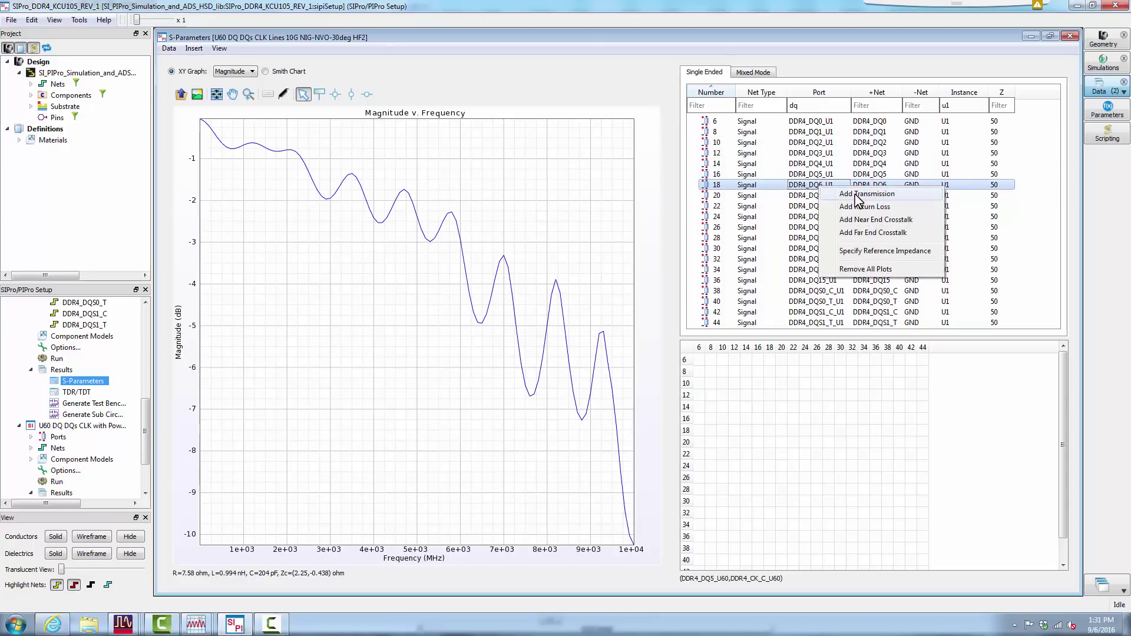
left_click(857, 192)
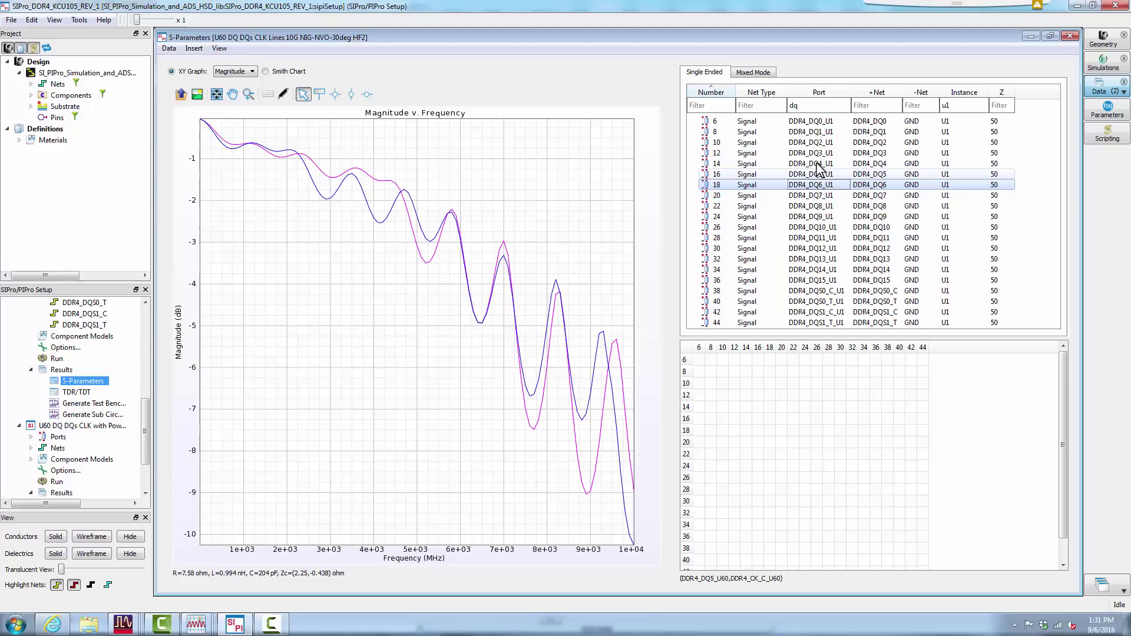
Plot transmission curves for the DDR4_DQ1 and DDR4_DQ5 ports.
left_click(819, 131)
right_click(823, 133)
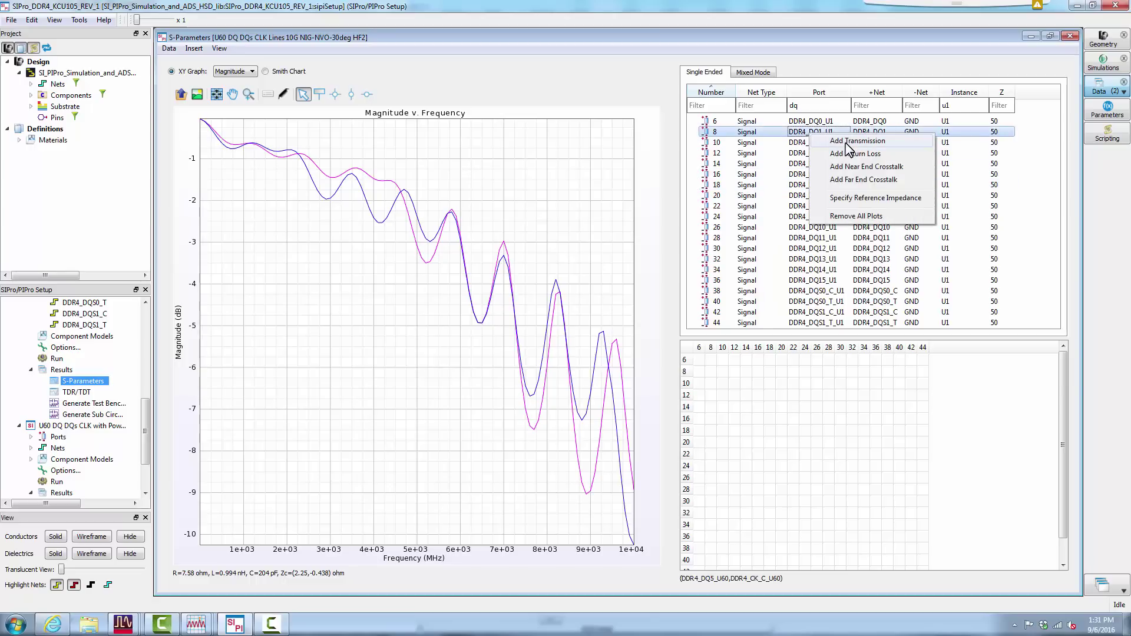
left_click(846, 143)
left_click(829, 174)
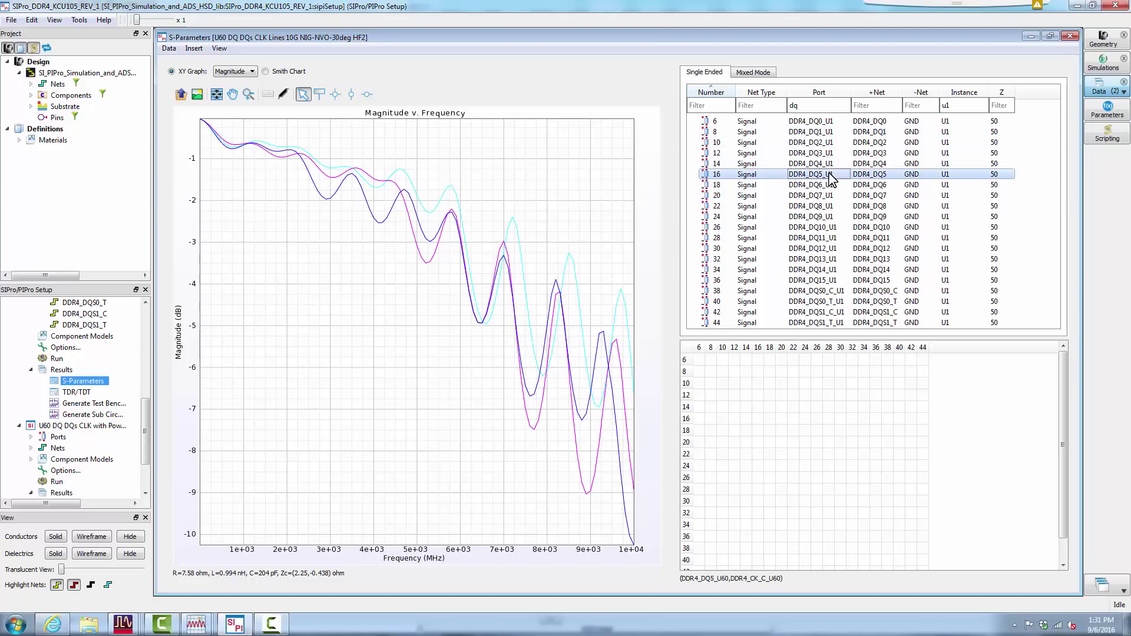
right_click(830, 177)
left_click(856, 186)
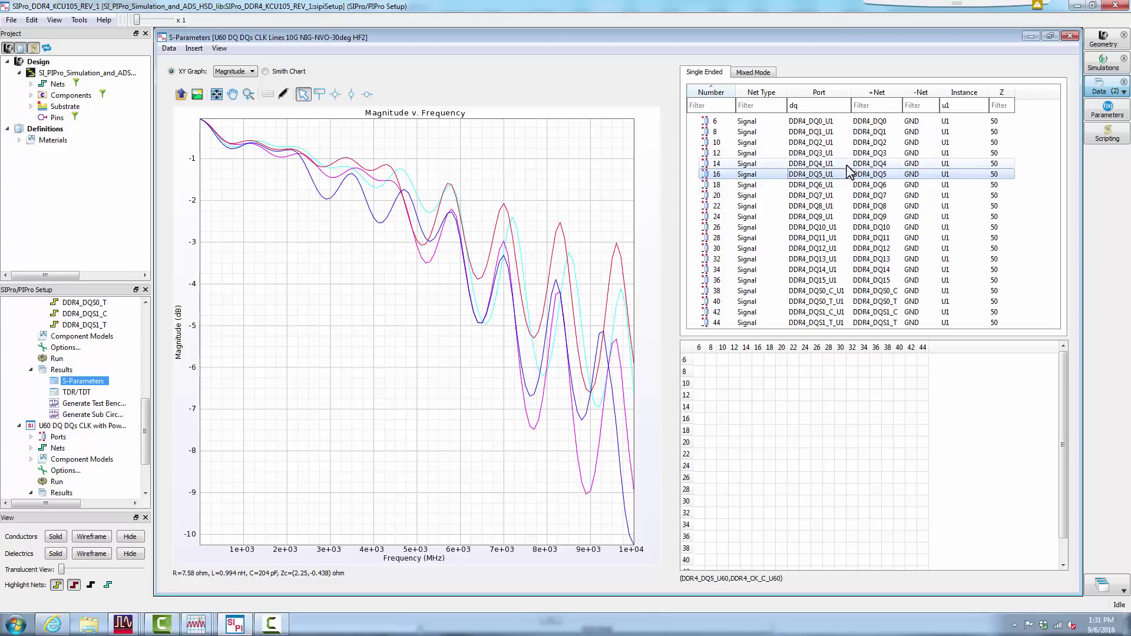
right_click(828, 177)
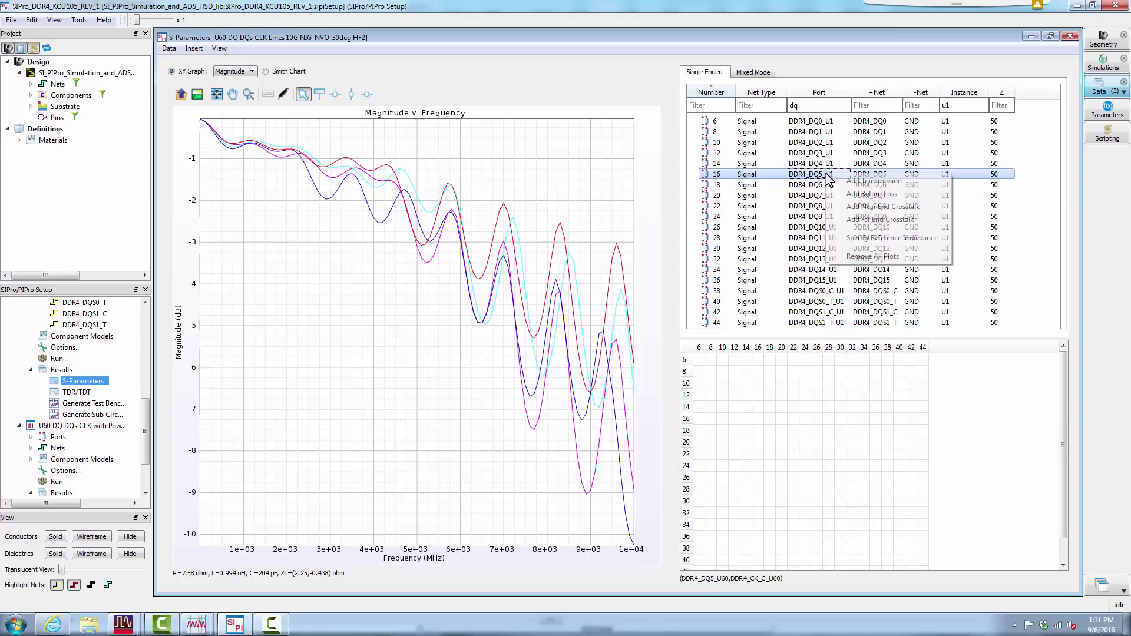
Add near- and far-end crosstalk curves for DDR4_DQ5 and crosstalk curves for DDR4_DQ1.
left_click(863, 211)
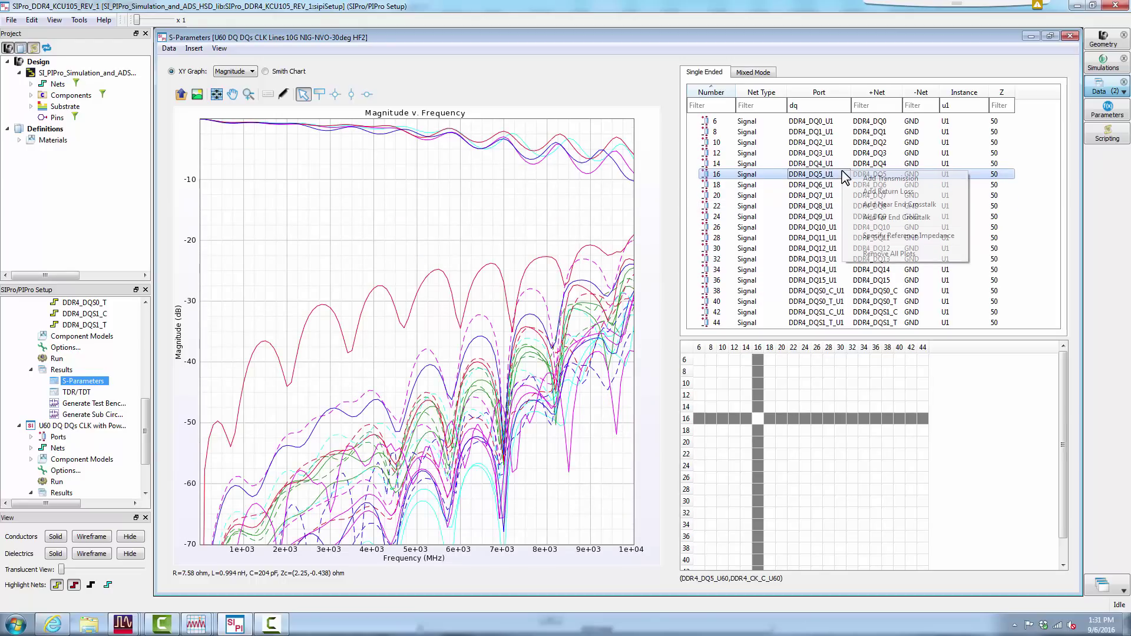
left_click(871, 218)
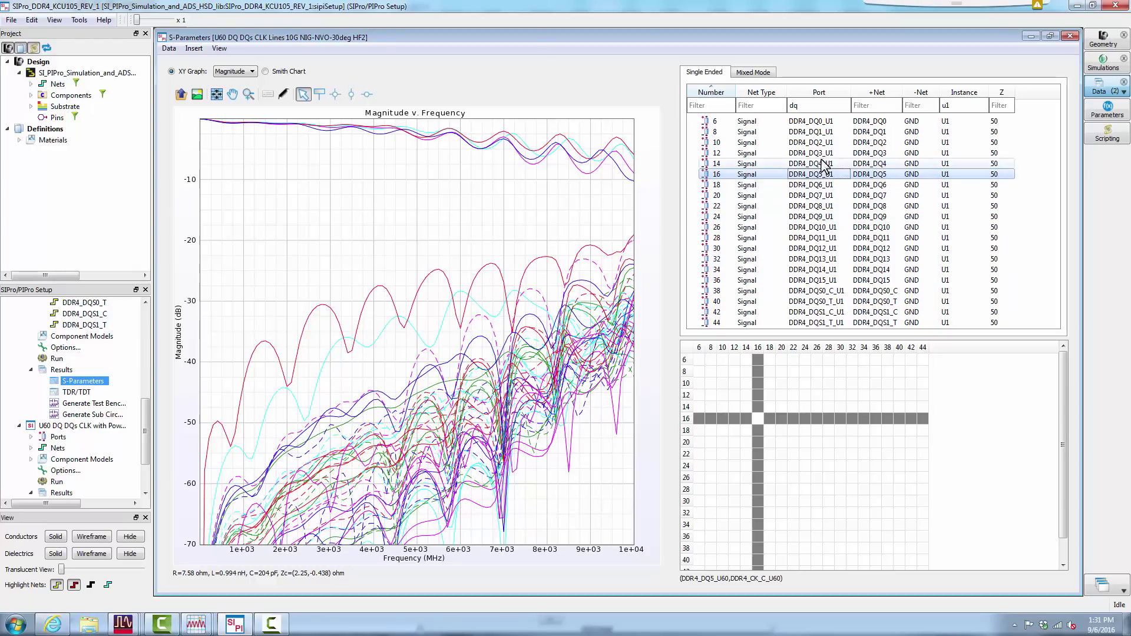
right_click(811, 132)
left_click(870, 165)
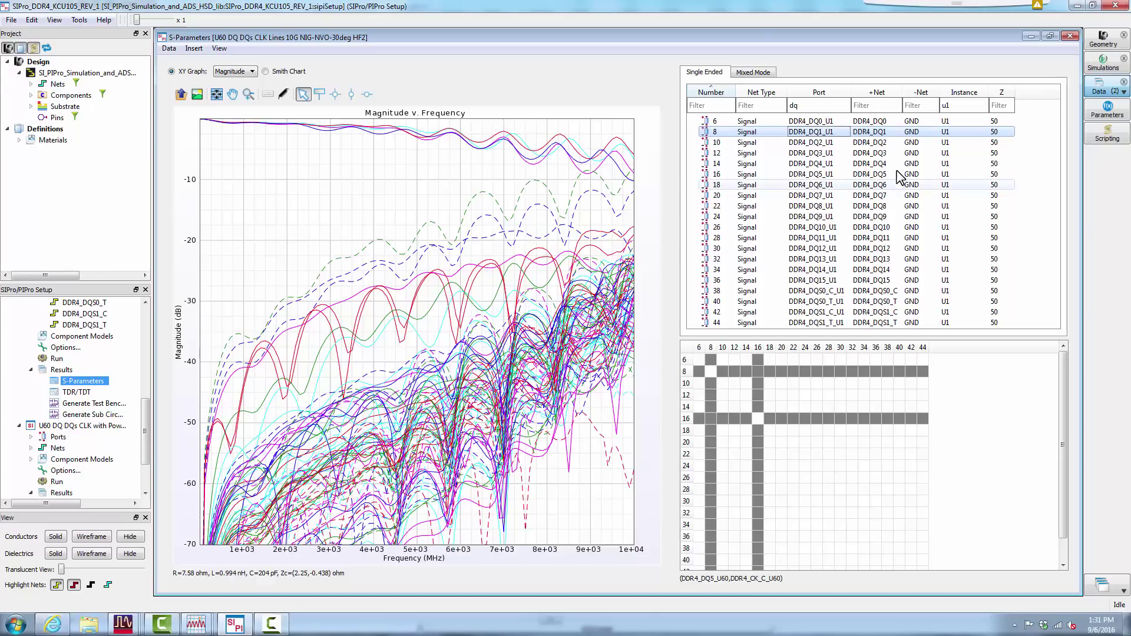
left_click(817, 145)
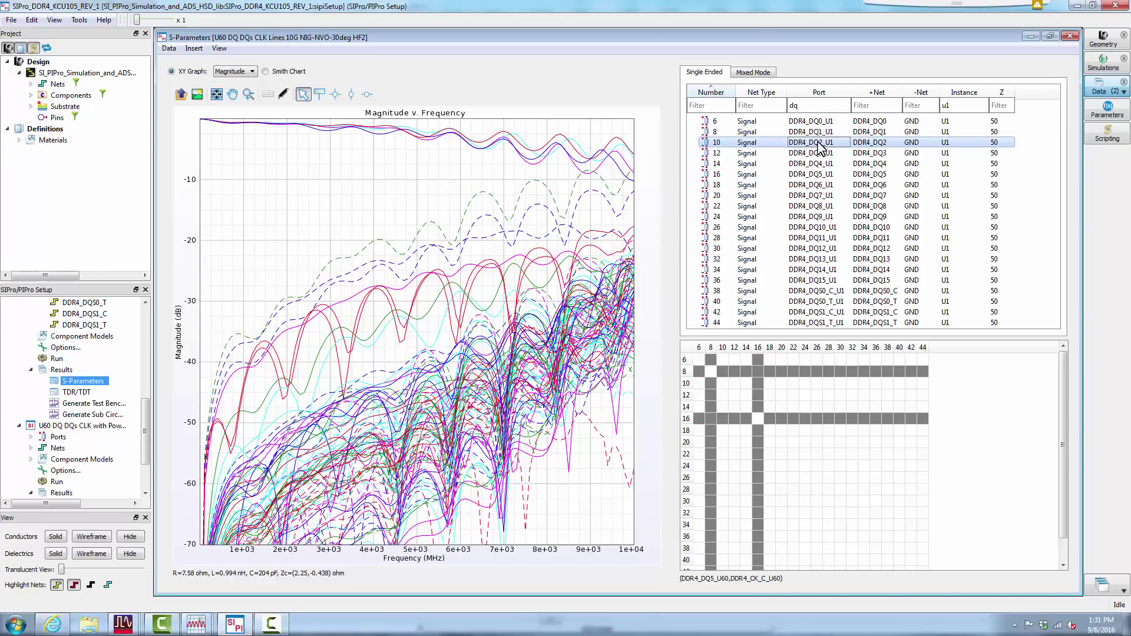
Add far-end and near-end crosstalk curves for DDR4_DQ2.
right_click(821, 149)
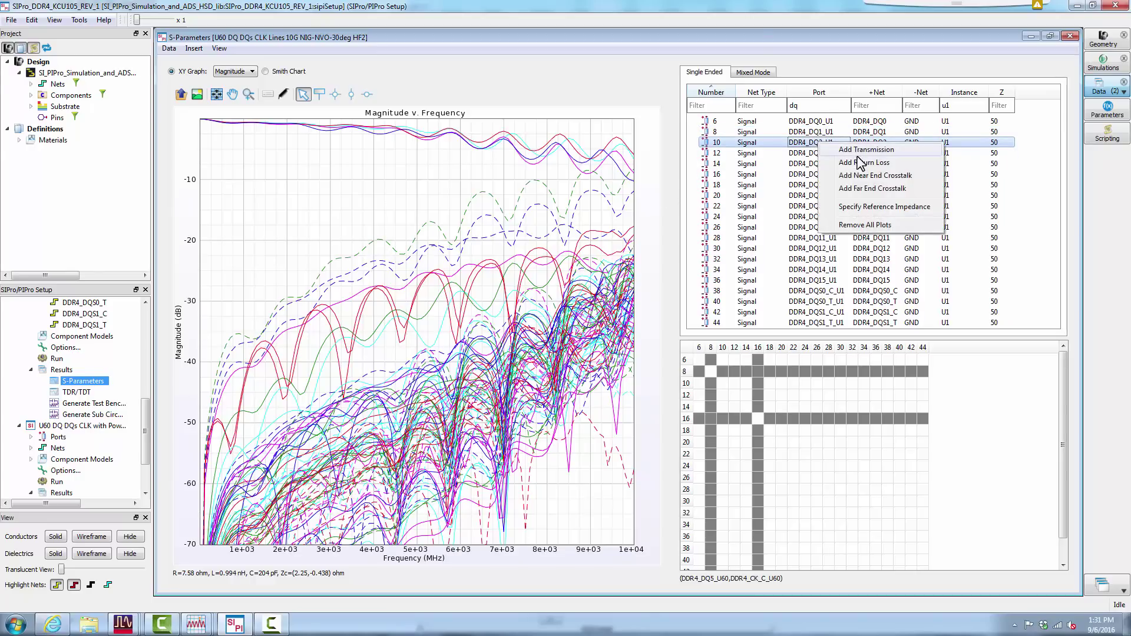
left_click(863, 190)
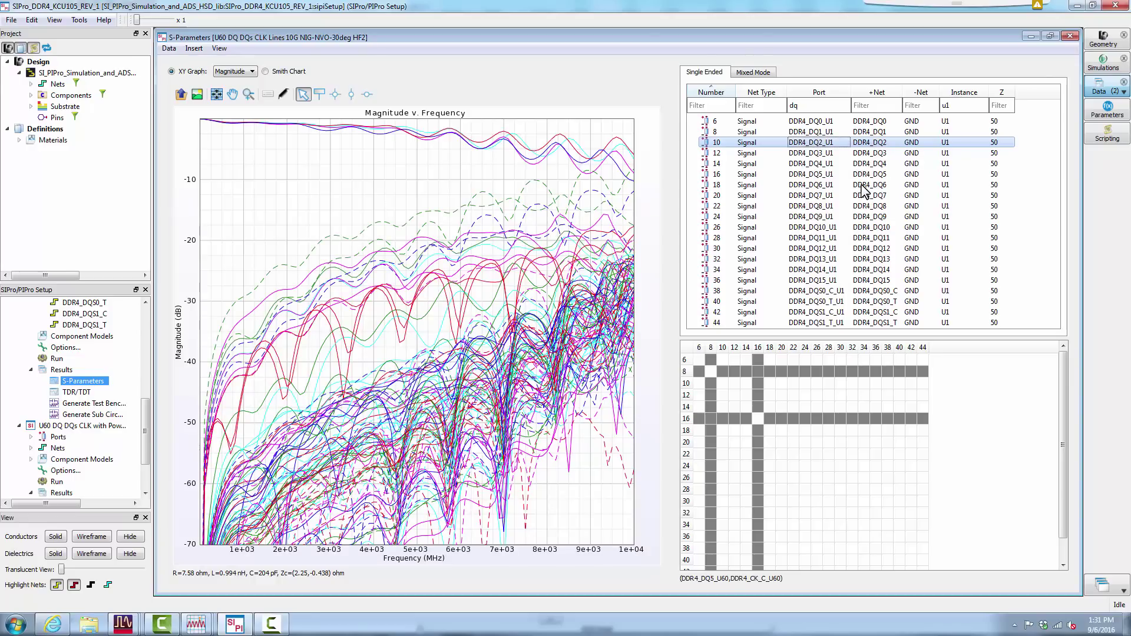
right_click(848, 143)
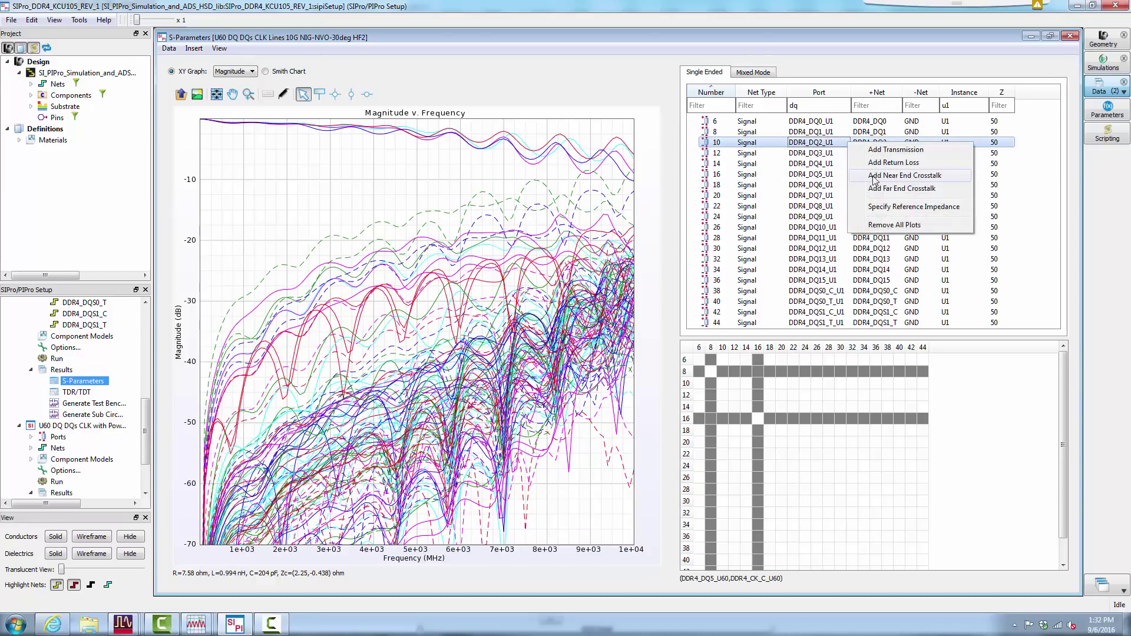
left_click(877, 182)
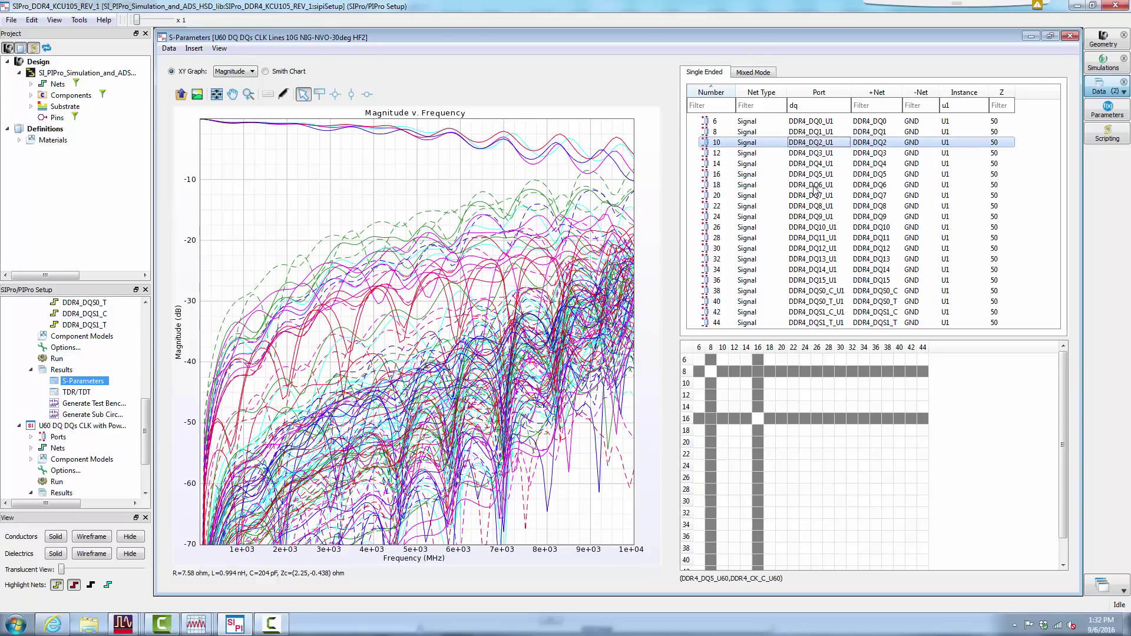
Place frequency markers at 4000 MHz and 2300 MHz and review their marker properties.
left_click(321, 94)
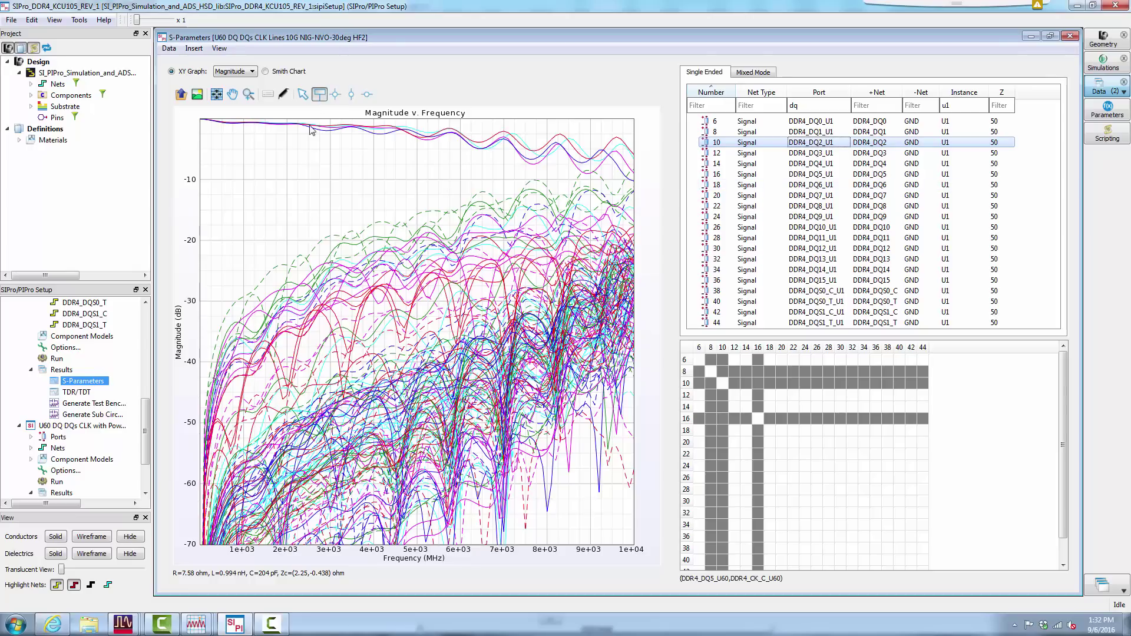
left_click(374, 228)
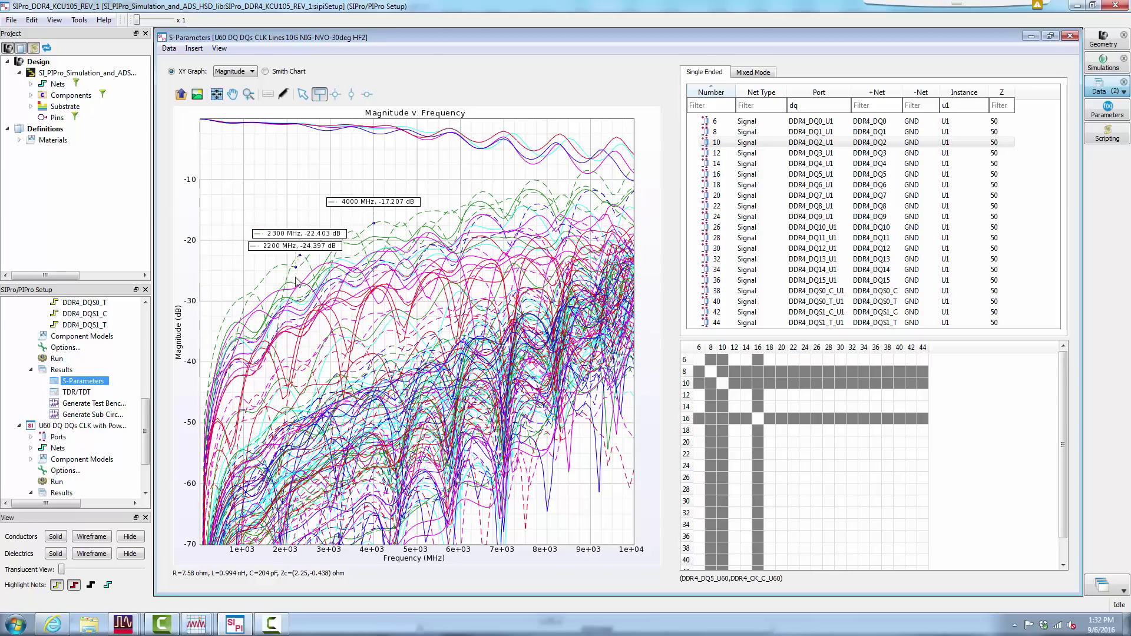
left_click(303, 94)
double_click(337, 205)
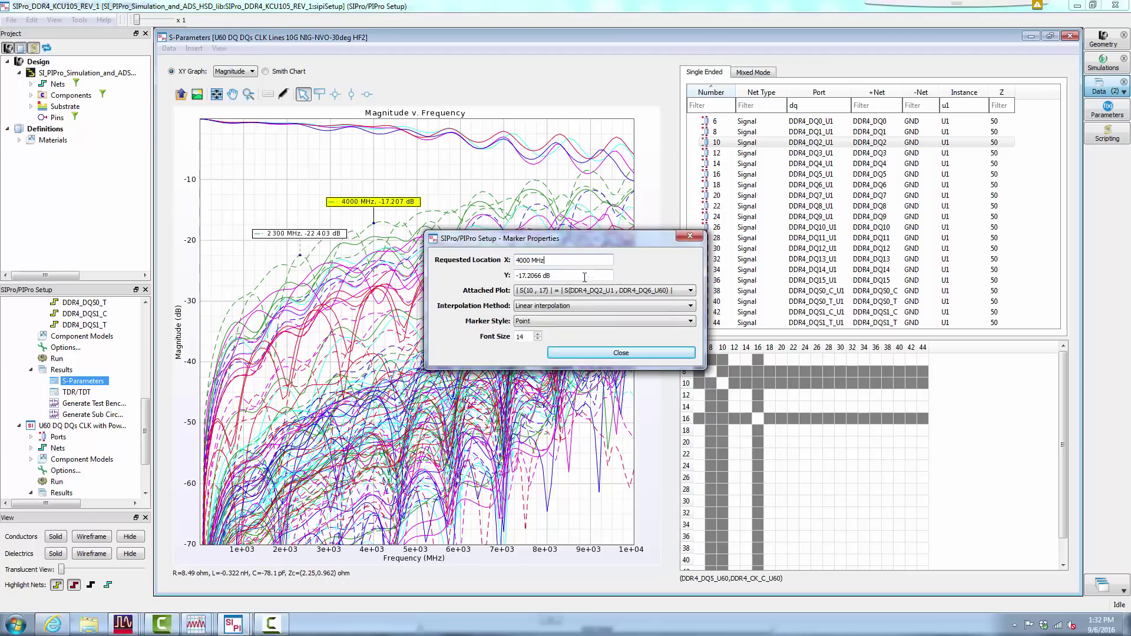
left_click(621, 353)
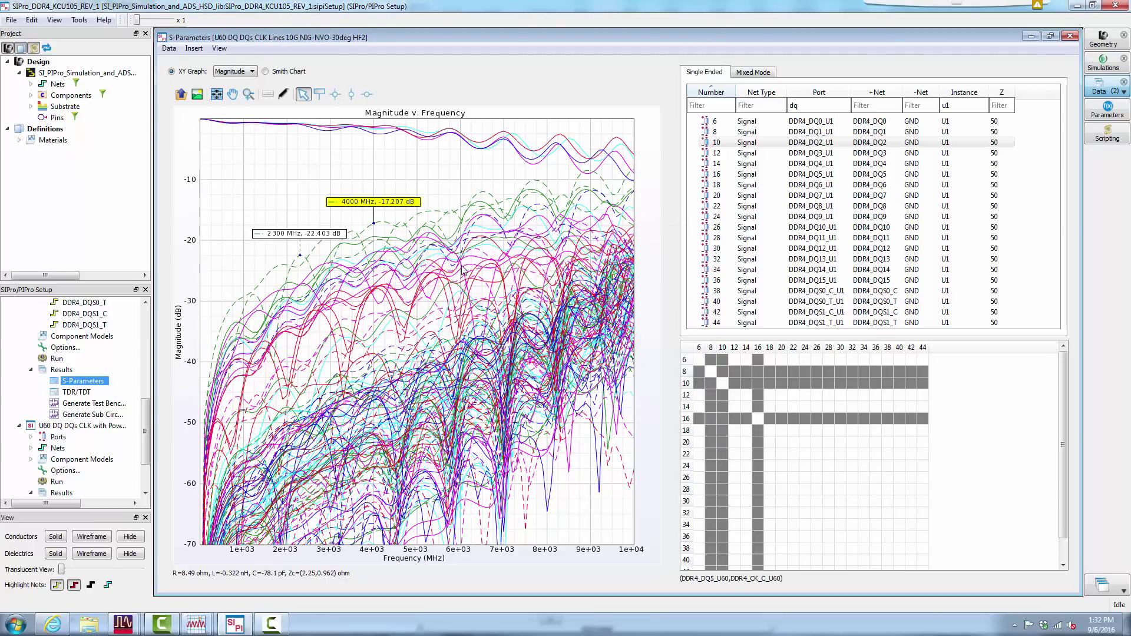
double_click(345, 233)
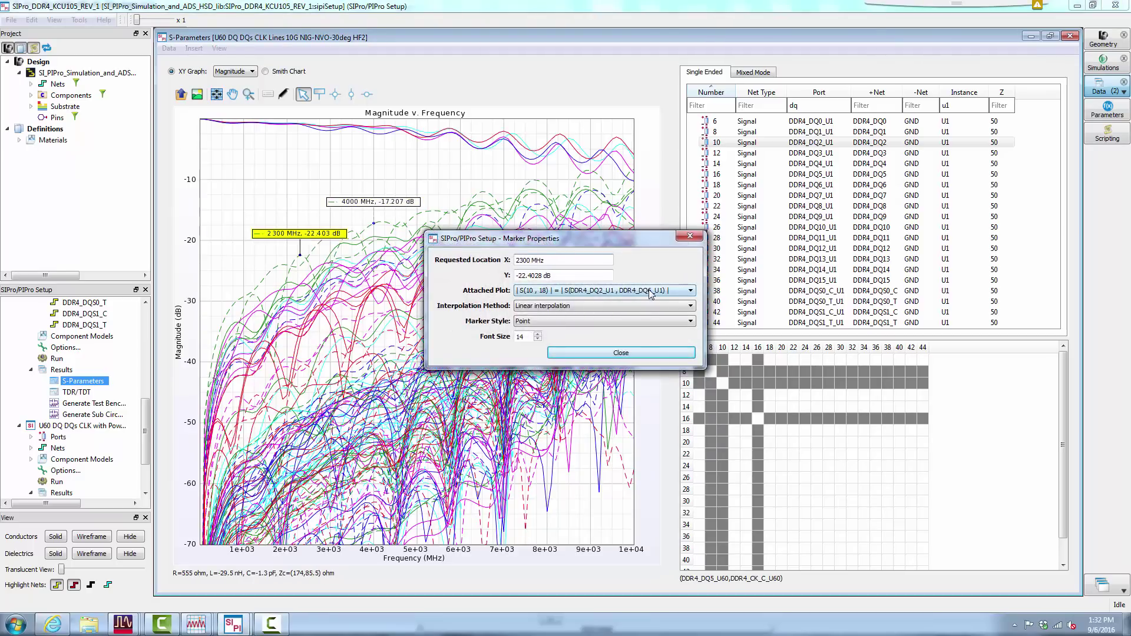
left_click(621, 352)
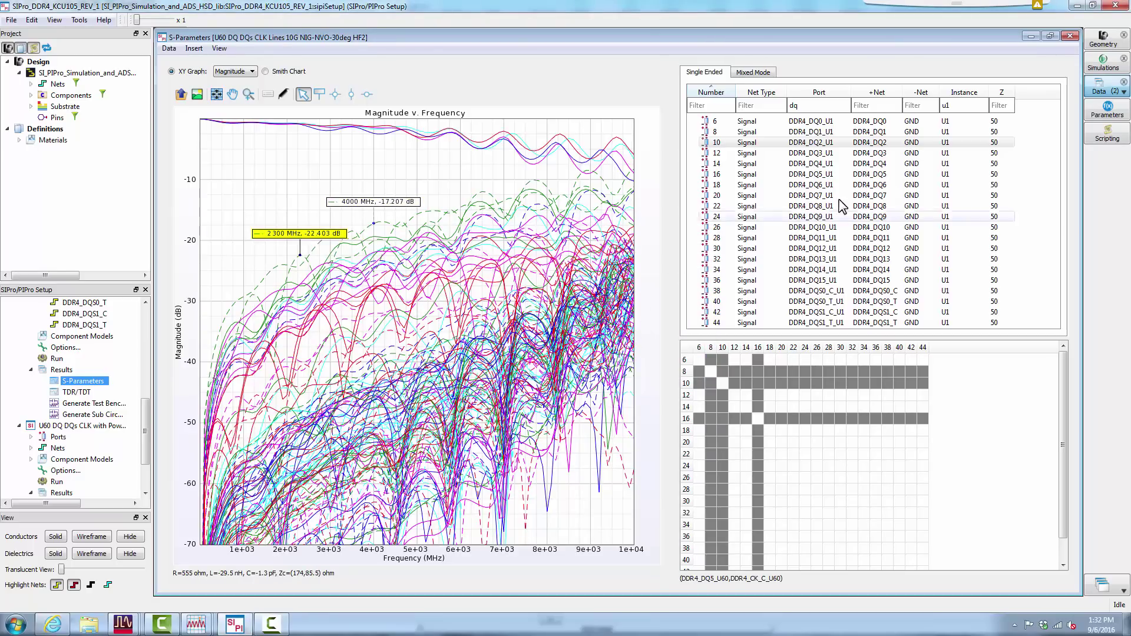
left_click(1114, 40)
left_click_drag(146, 428, 150, 308)
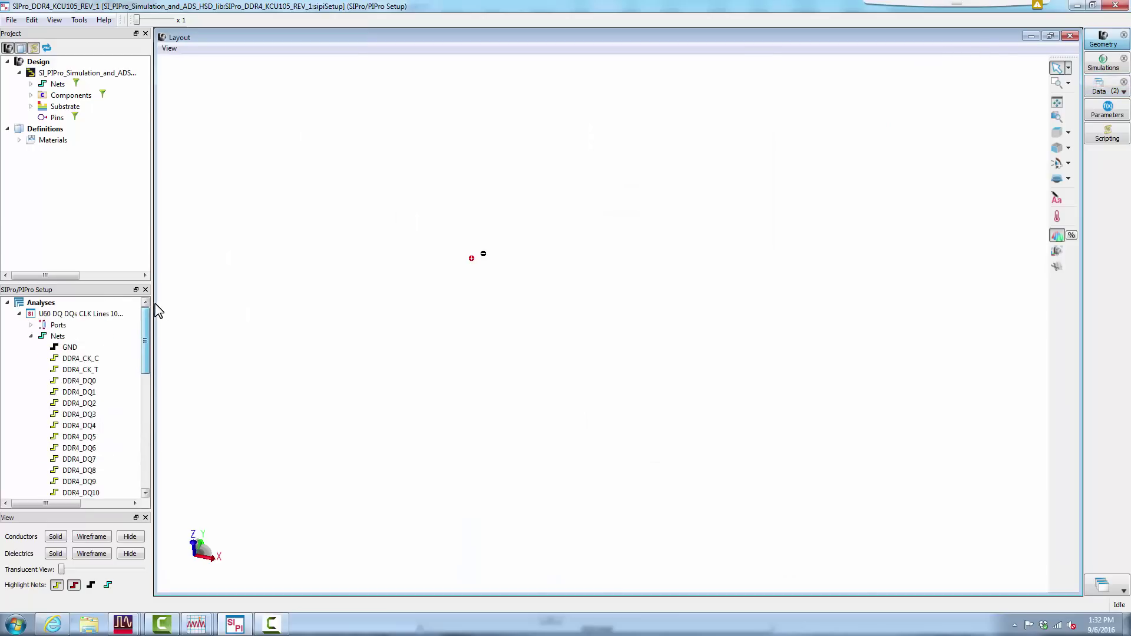
Display the DDR4_DQ1, DQ5, DQ2 and DQ6 nets and pan onto their vias.
left_click(82, 393)
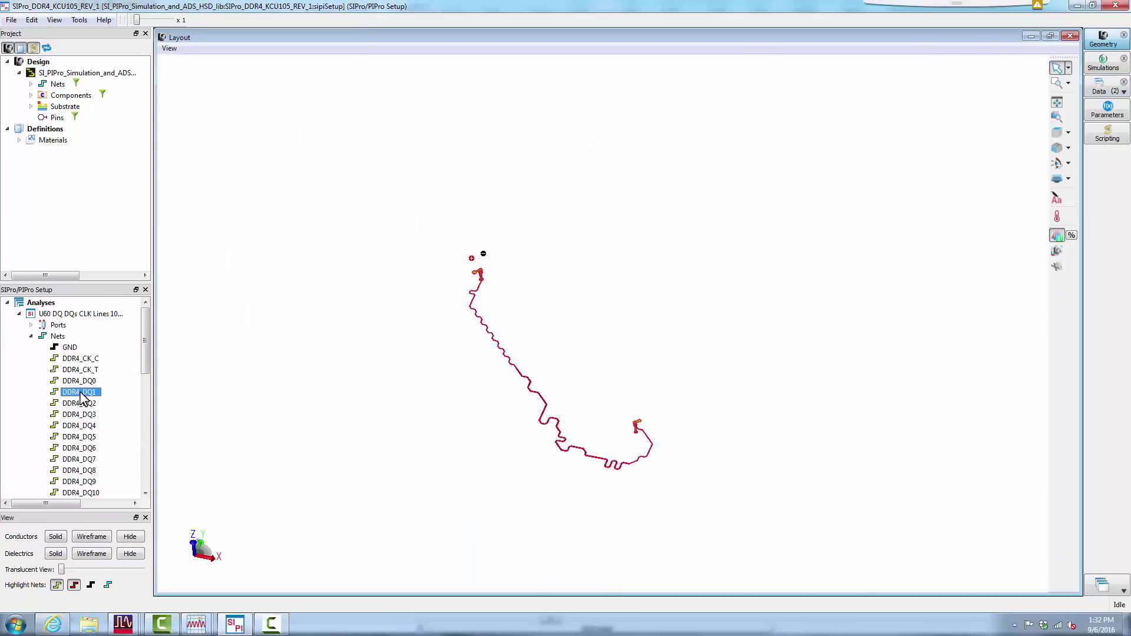
left_click(81, 437, "ctrl")
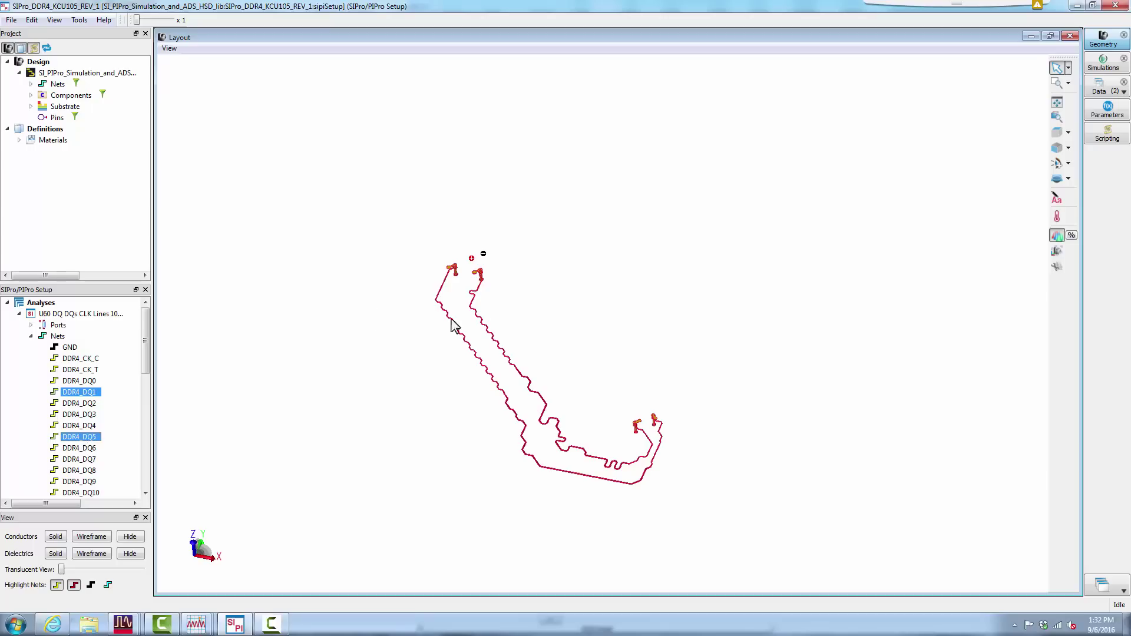
left_click(85, 405, "ctrl")
left_click(80, 447, "ctrl")
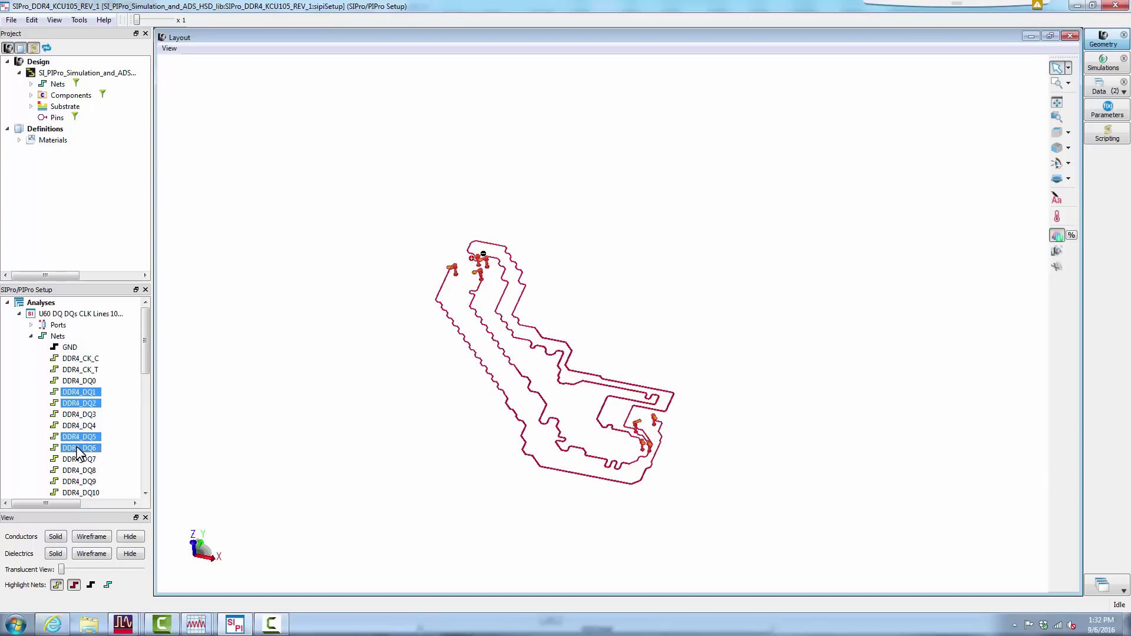
scroll(650, 433, "up", 2)
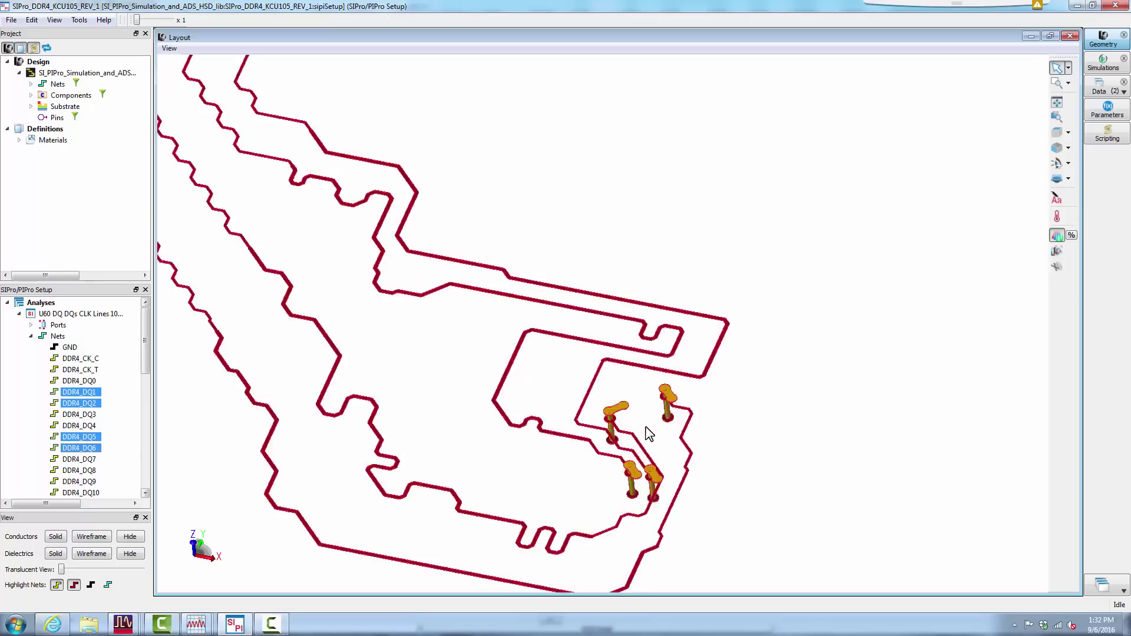
scroll(643, 429, "up", 2)
scroll(618, 459, "up", 2)
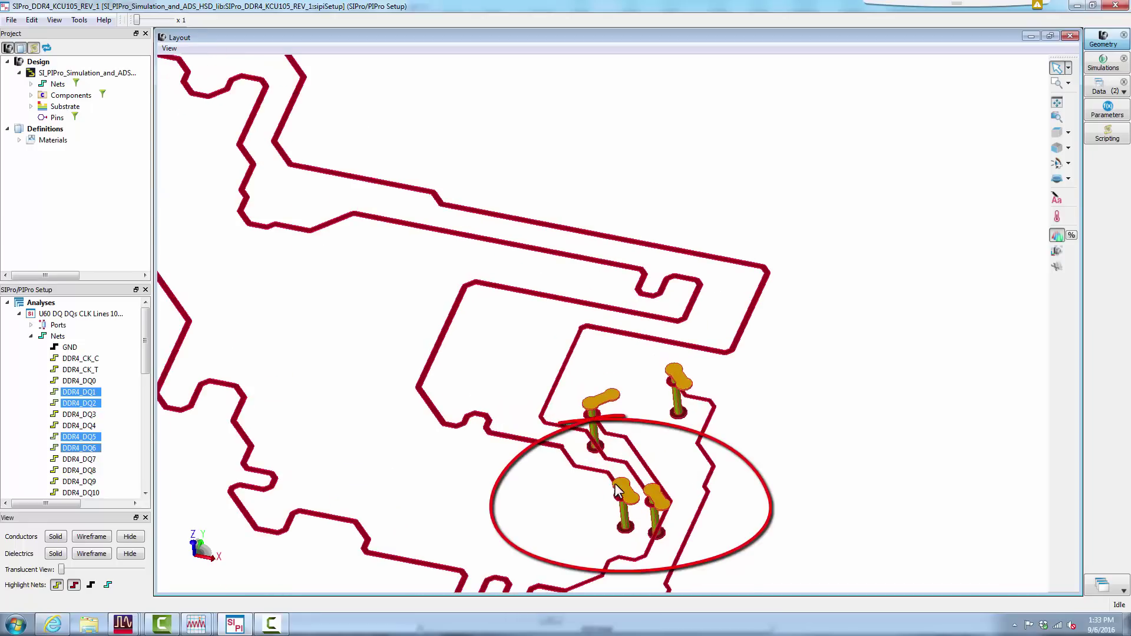
left_click_drag(521, 434, 470, 84)
scroll(522, 267, "down", 3)
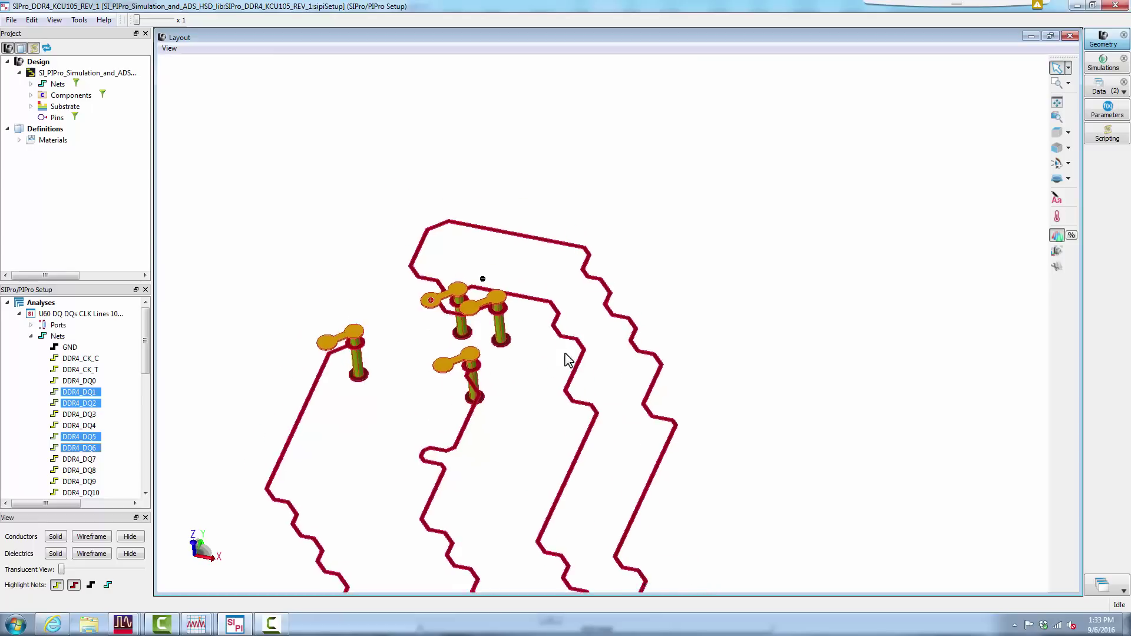
scroll(495, 322, "up", 2)
scroll(422, 304, "up", 2)
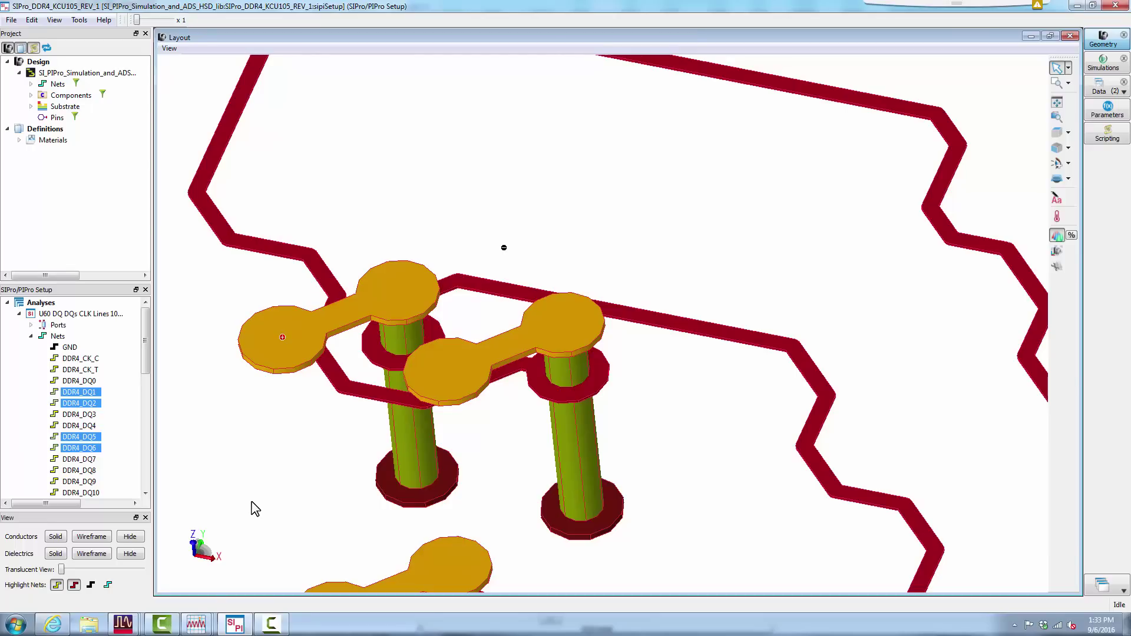
left_click(196, 624)
mouse_move(196, 626)
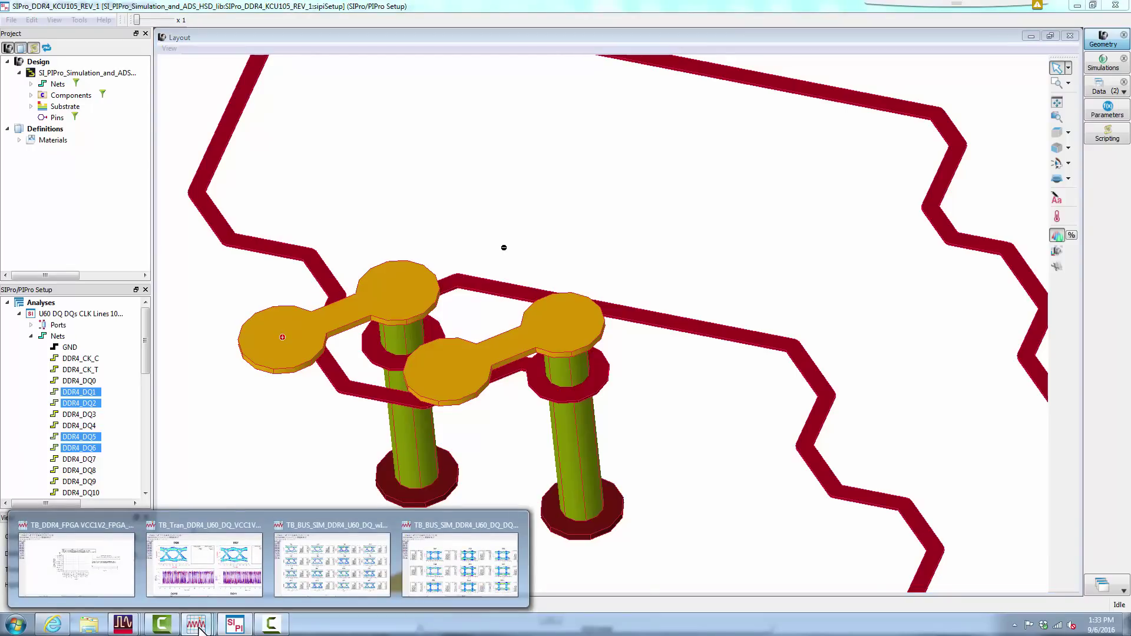
left_click(315, 528)
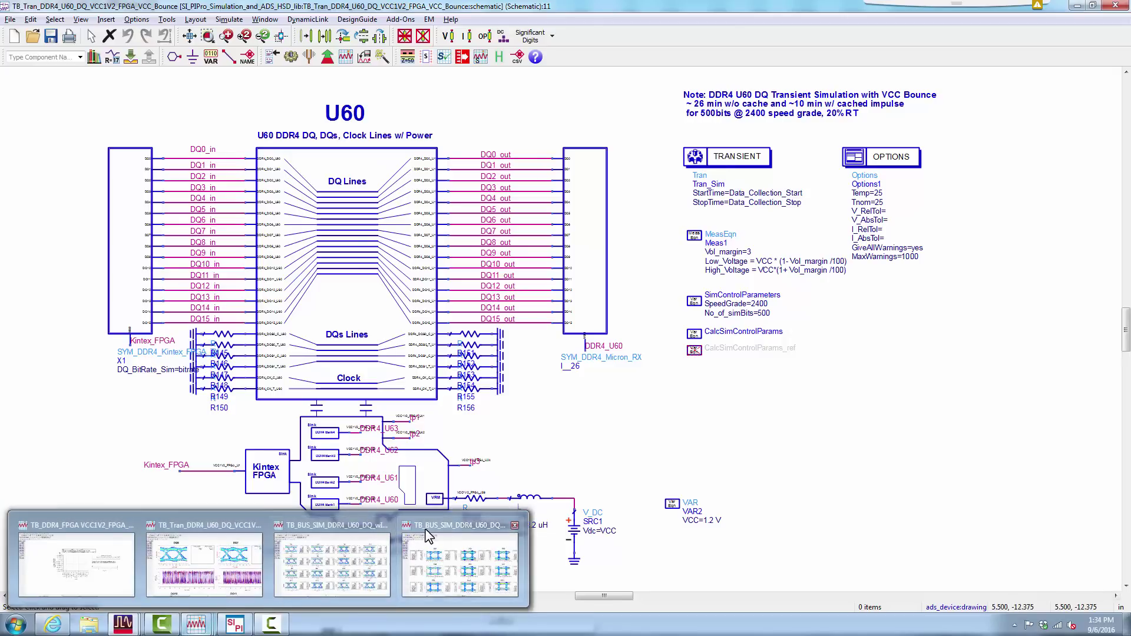
left_click(220, 525)
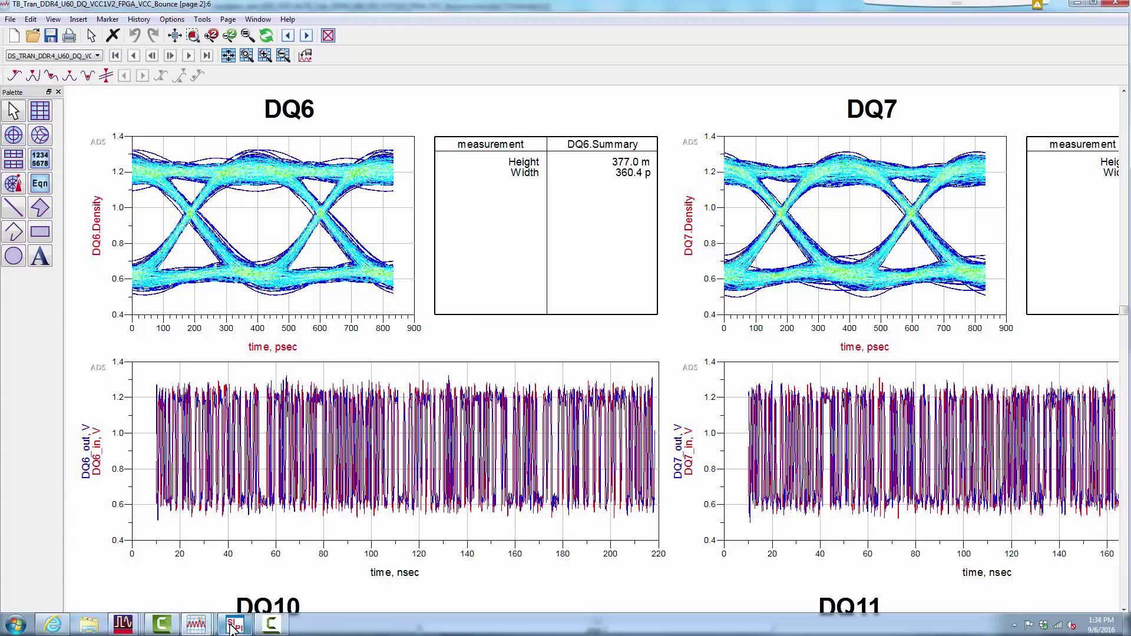
Highlight all nets of the power-aware U60 analysis, fit the board and rotate it in 3D.
left_click(234, 626)
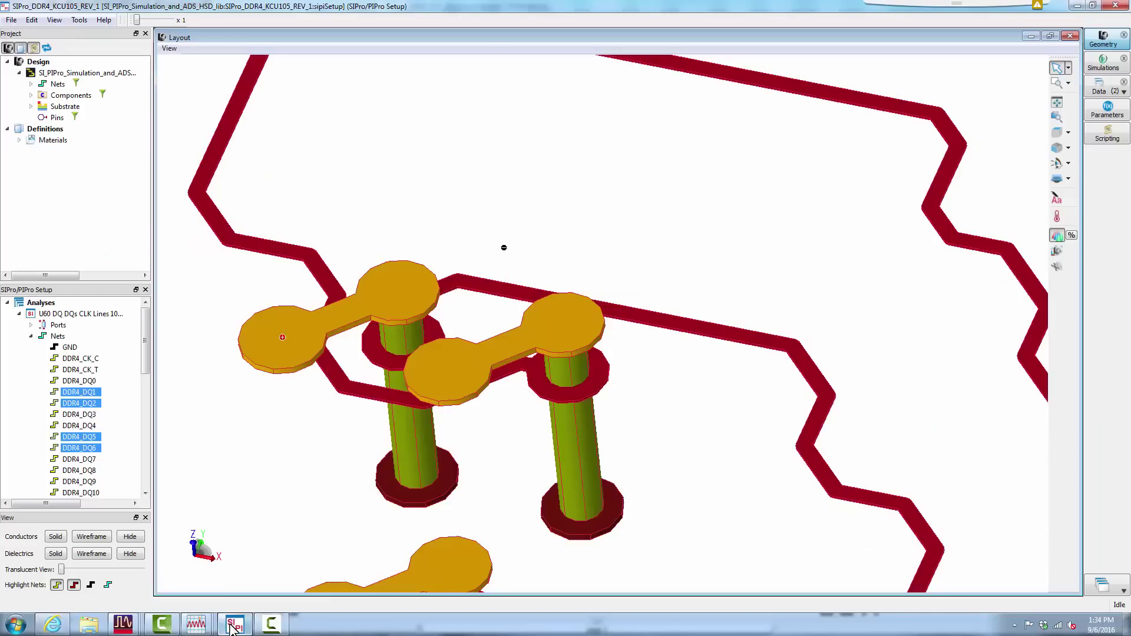
right_click(53, 382)
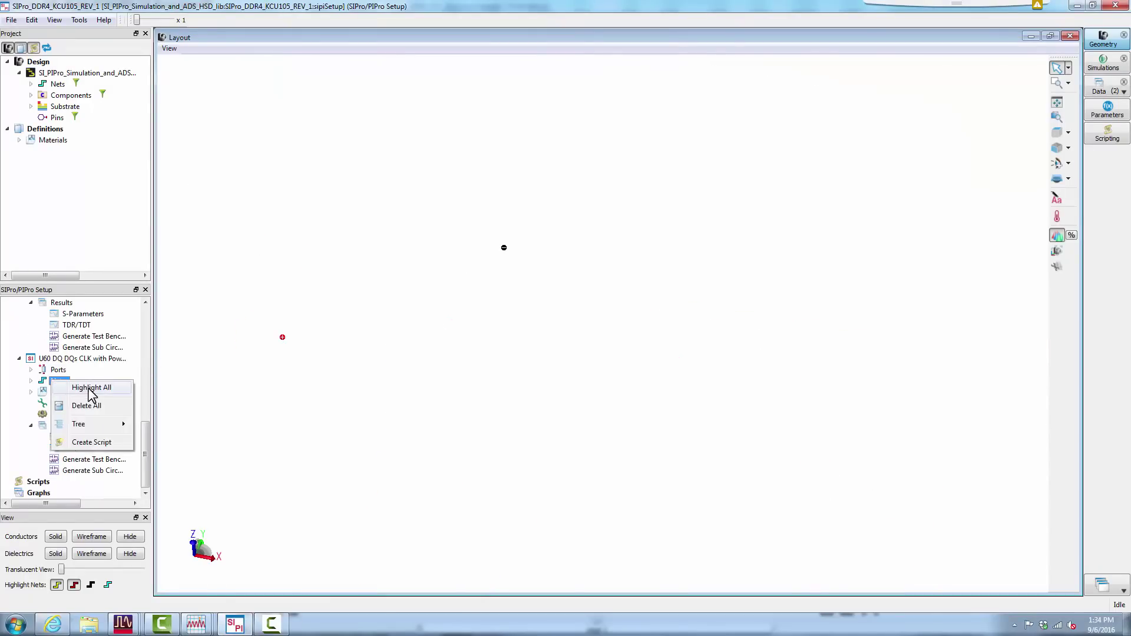
left_click(89, 389)
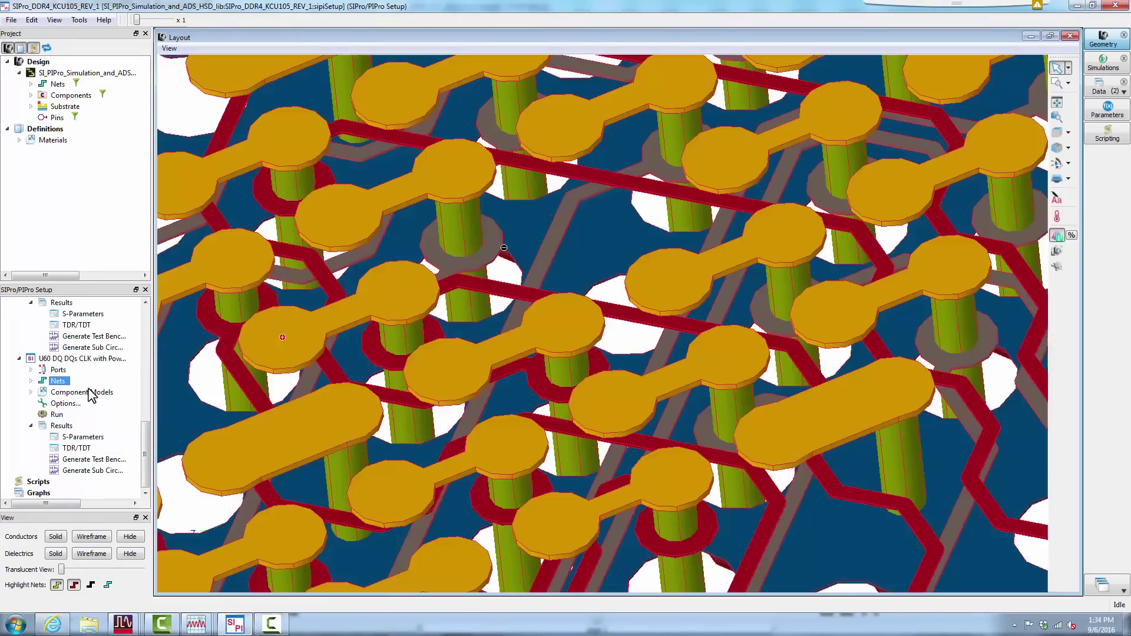
left_click(1057, 102)
left_click_drag(670, 314, 639, 397)
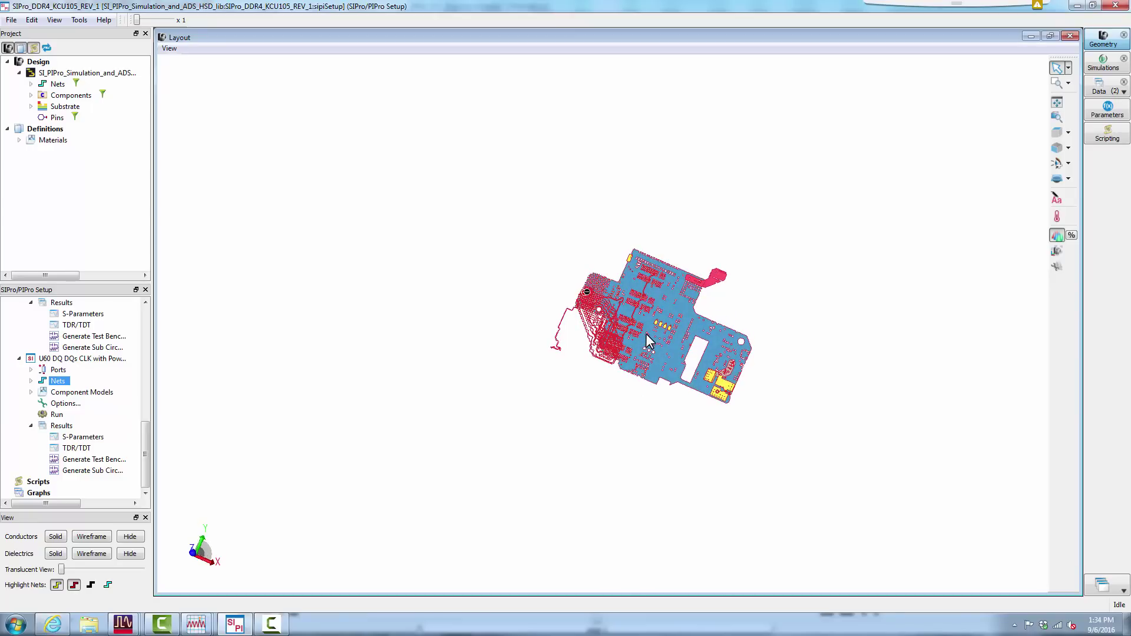
scroll(651, 341, "up", 2)
scroll(651, 341, "up", 2)
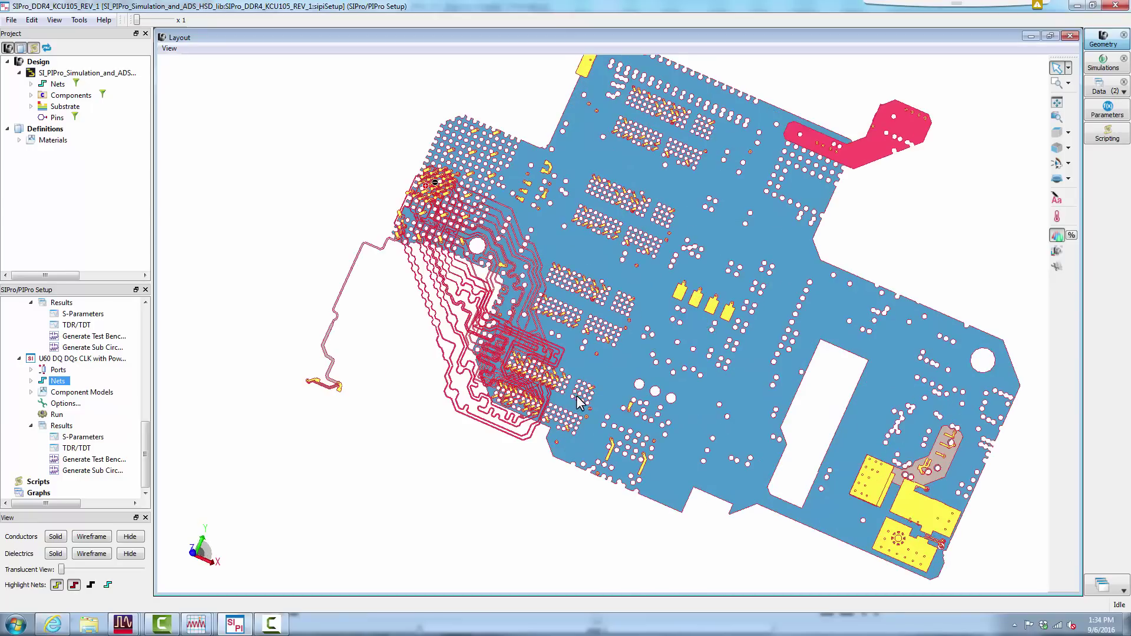
mouse_move(579, 388)
left_mouse_down()
mouse_move(680, 380)
mouse_move(749, 272)
mouse_move(704, 256)
mouse_move(550, 268)
left_mouse_up()
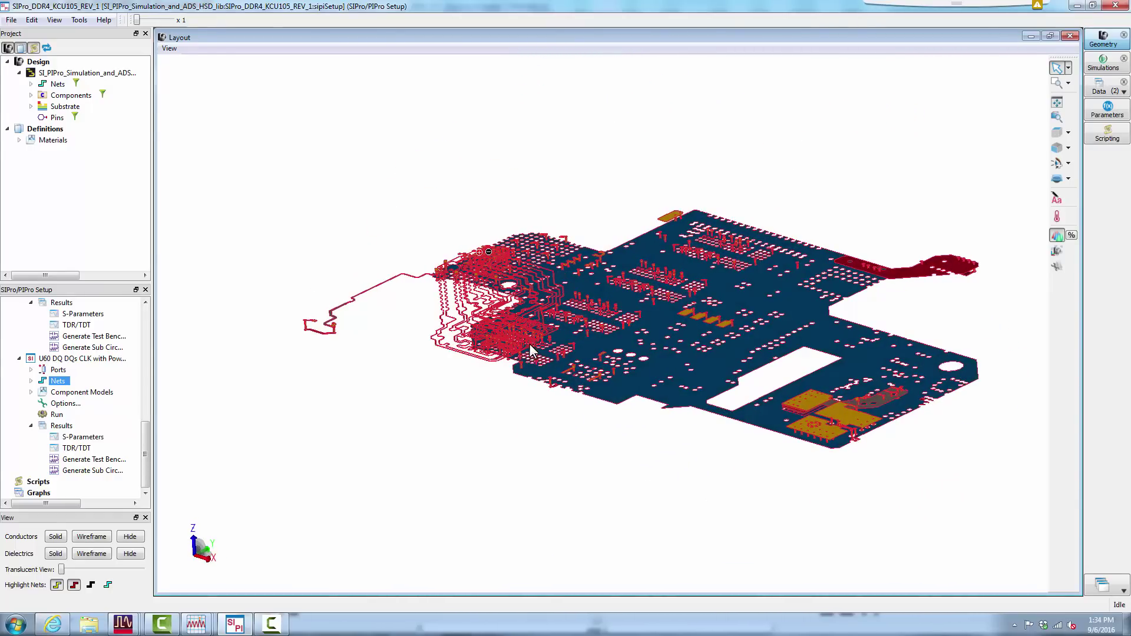
scroll(529, 344, "up", 2)
scroll(529, 344, "up", 5)
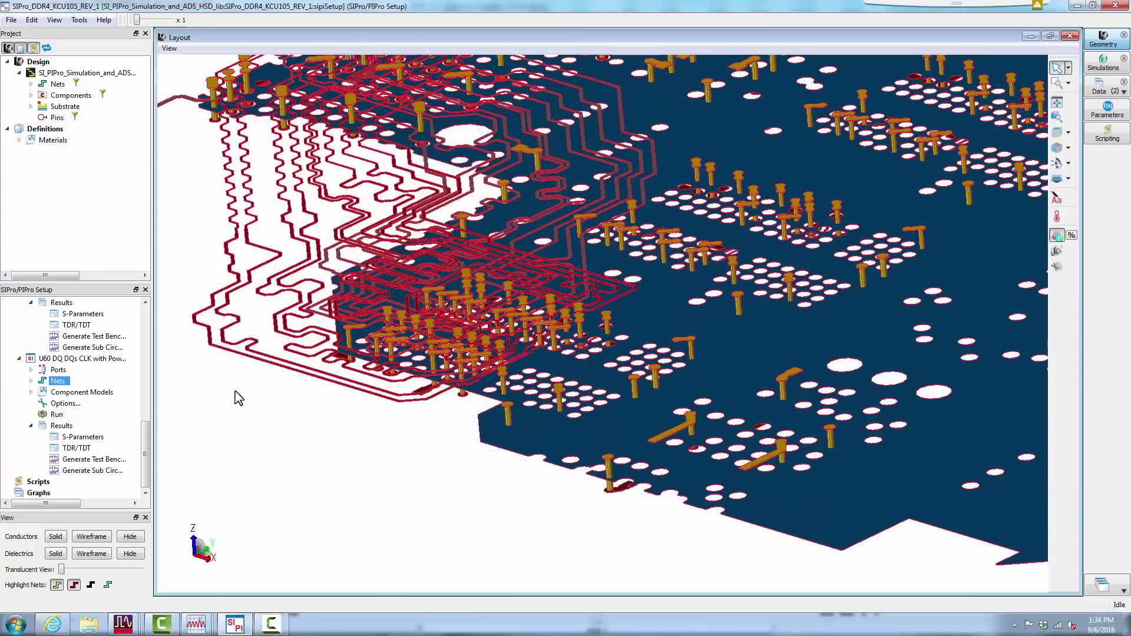